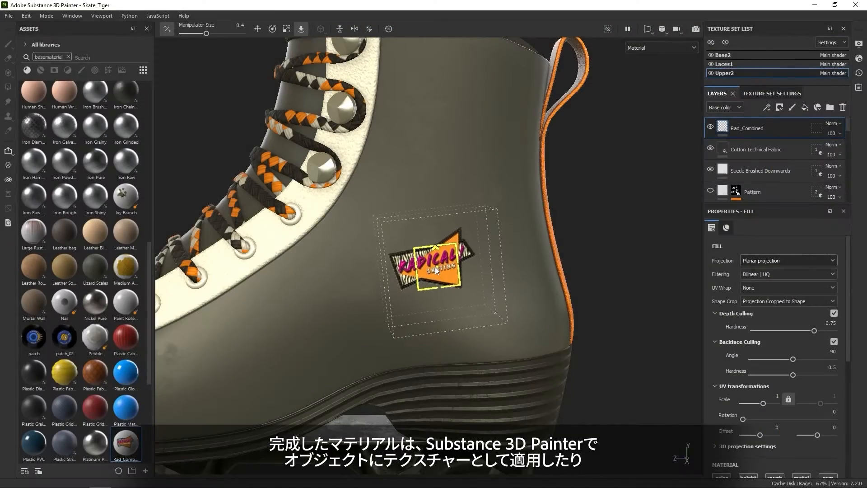
Enlarge the Rad_Combined patch projection on the boot's heel side to roughly three times its size and move it slightly lower.
key(r)
drag(460, 245, 530, 154)
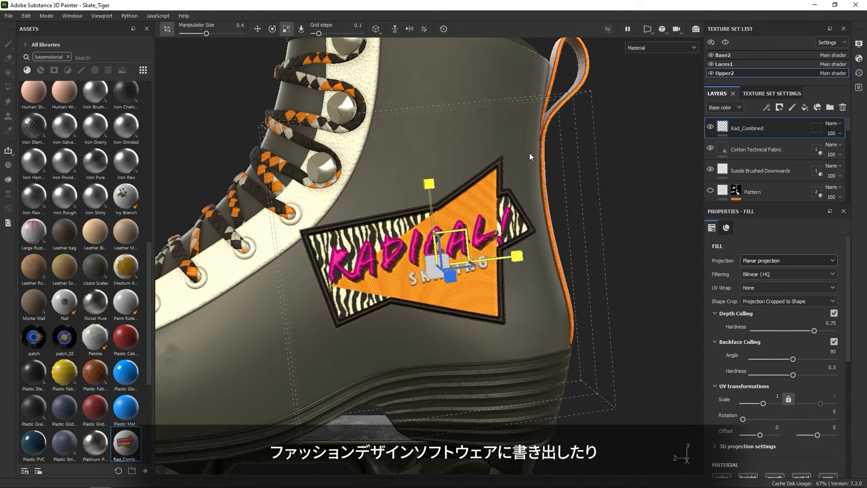
key(t)
drag(436, 267, 448, 293)
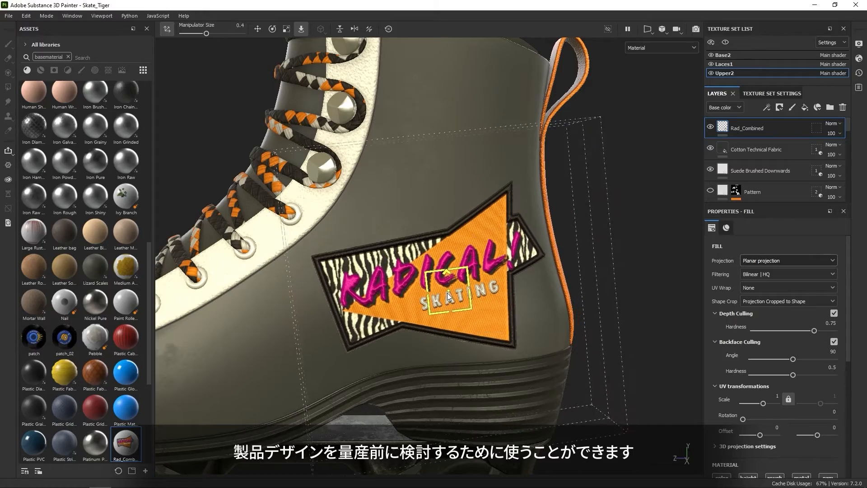
scroll(448, 296, down, 6)
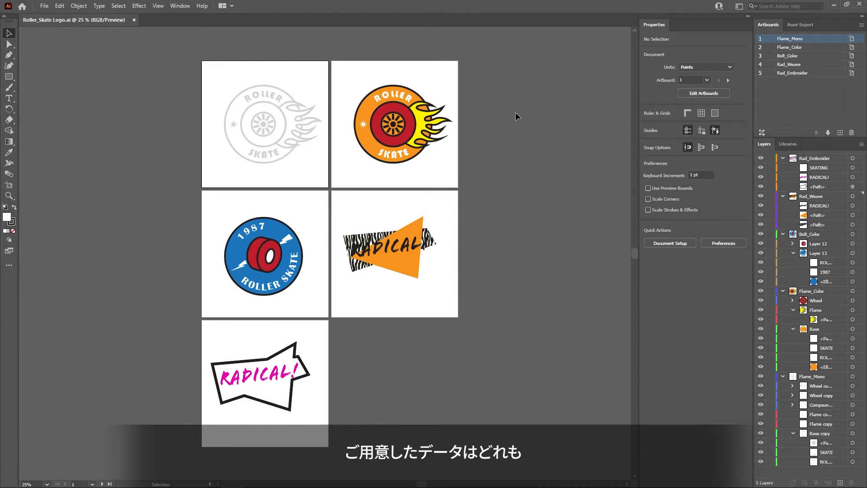
In Illustrator, inspect the Flame_Mono artboard's size options and check the artboard backgrounds by showing and hiding the transparency grid.
click(852, 38)
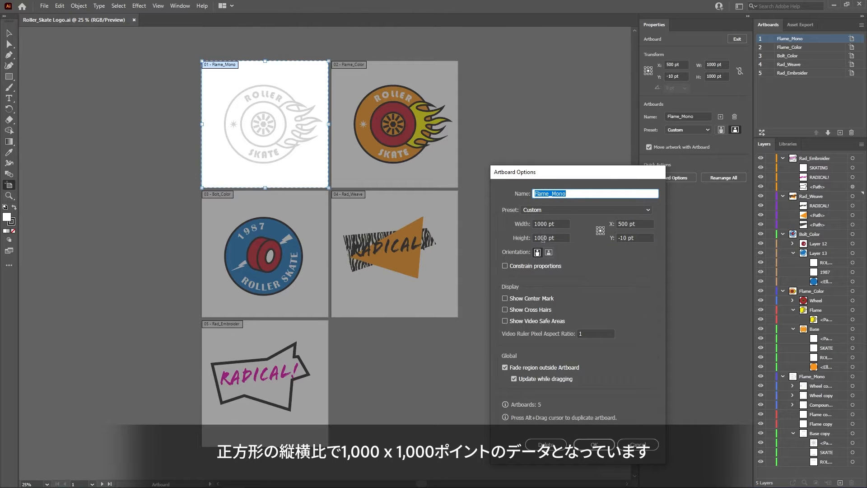
click(637, 445)
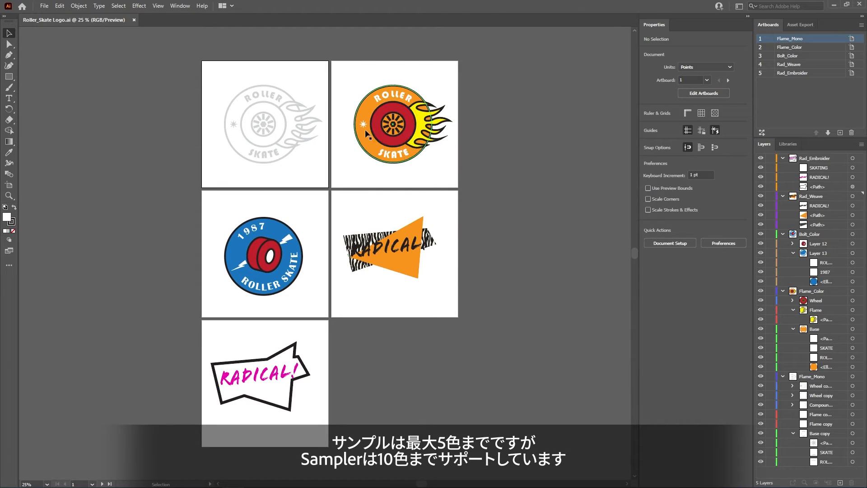
click(166, 6)
click(219, 234)
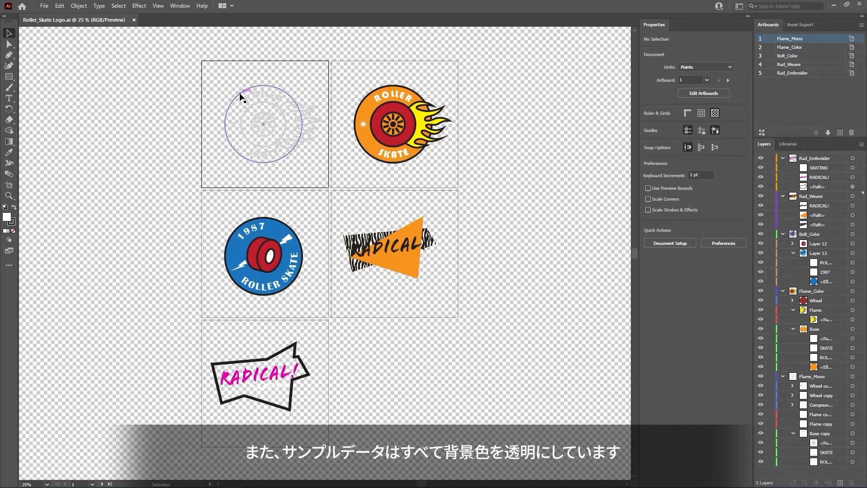
click(158, 6)
click(197, 233)
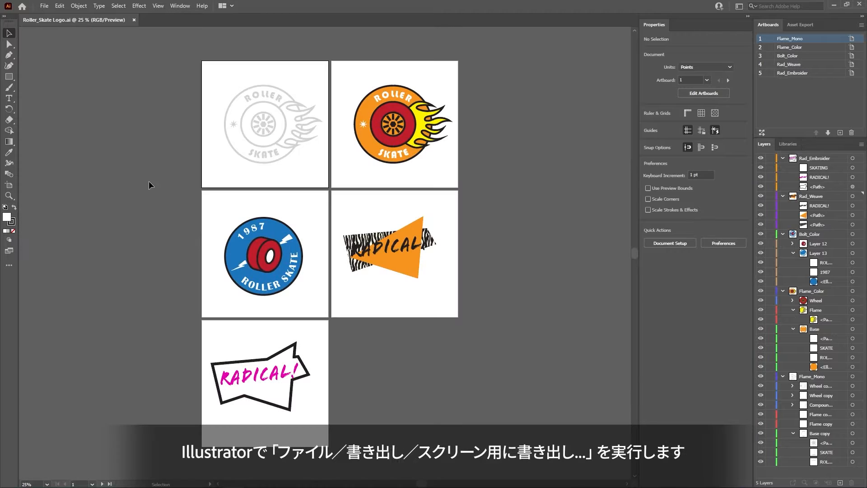
Export all five artboards for screens as PNG files at 4x scale.
click(44, 6)
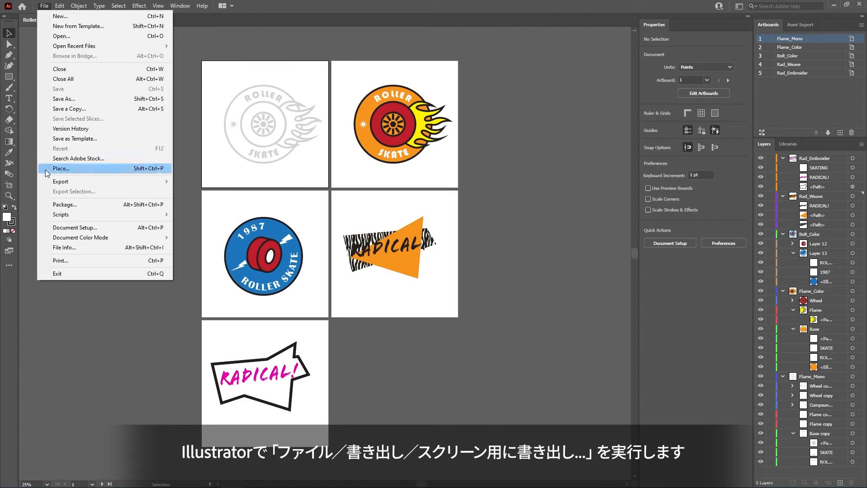
mouse_move(70, 183)
click(208, 183)
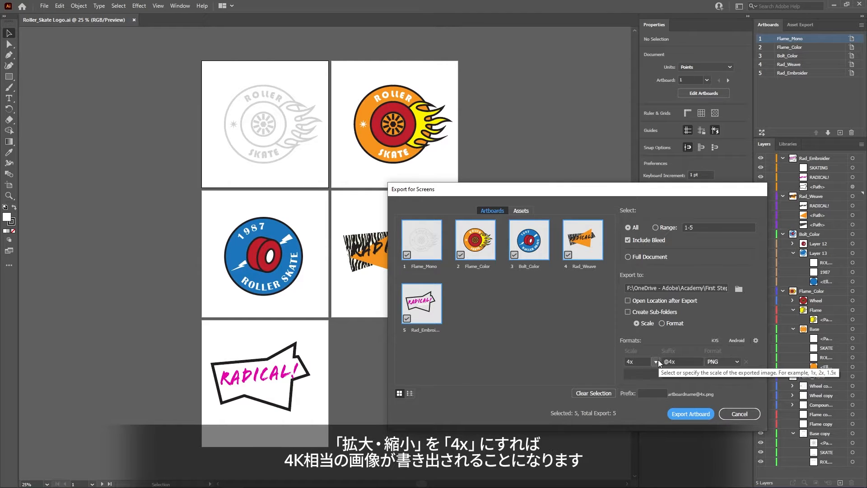
click(686, 414)
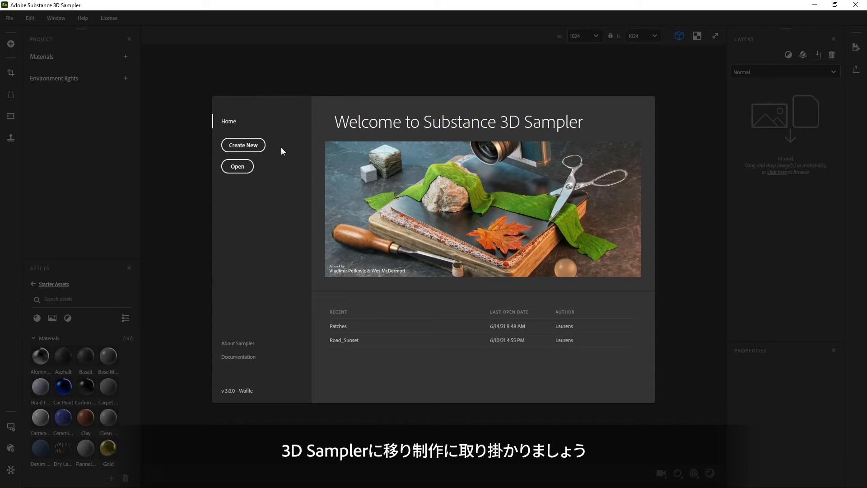
click(253, 146)
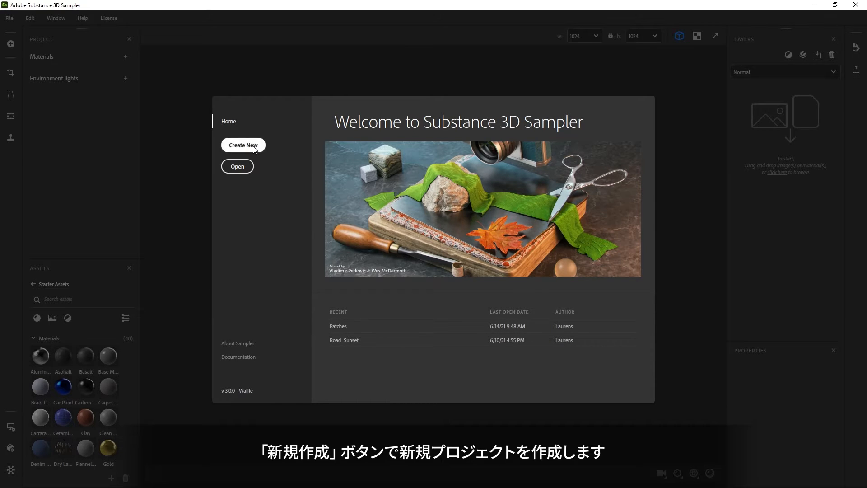
key(alt+Tab)
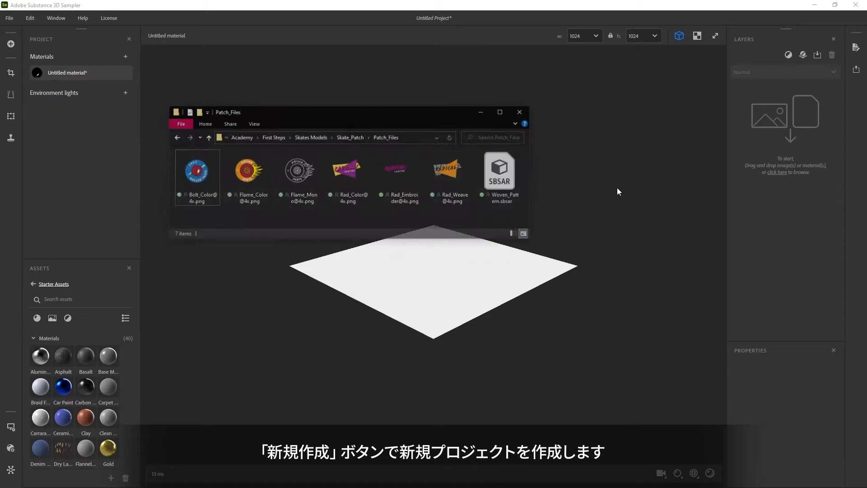
drag(272, 161, 787, 132)
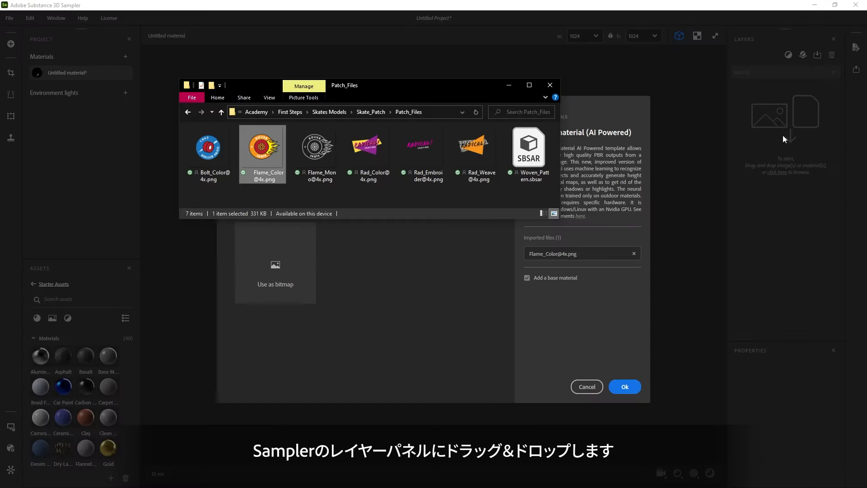
click(384, 317)
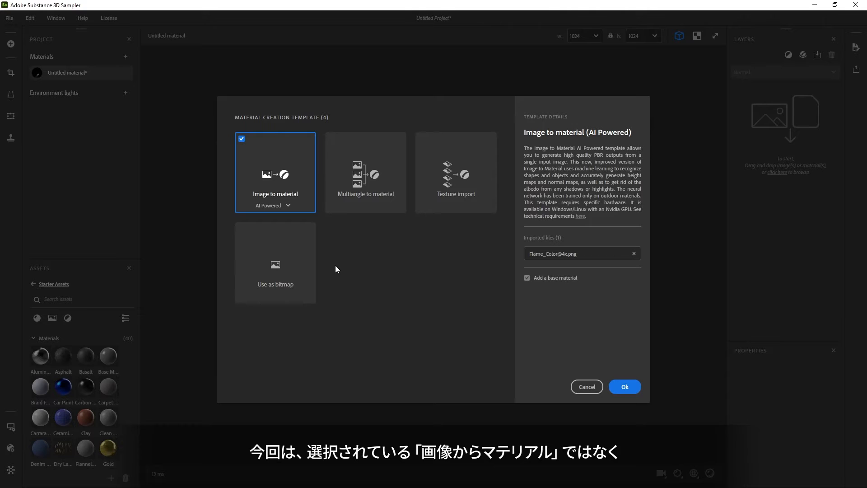
click(266, 253)
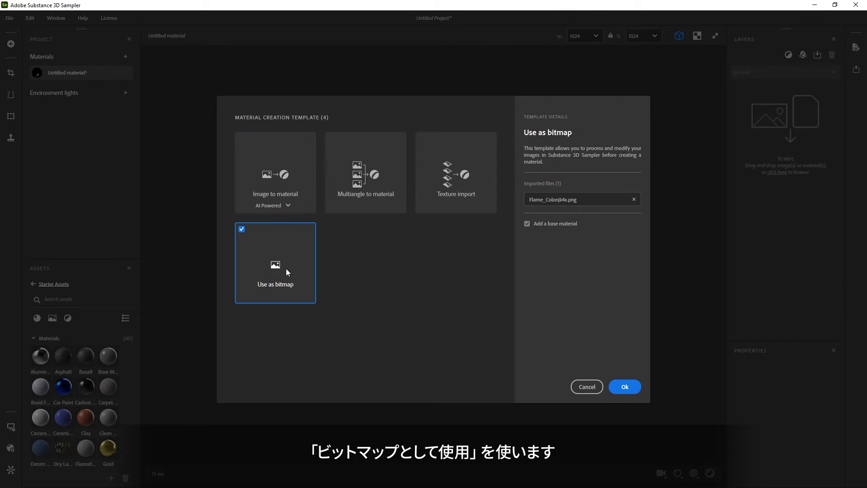
click(625, 385)
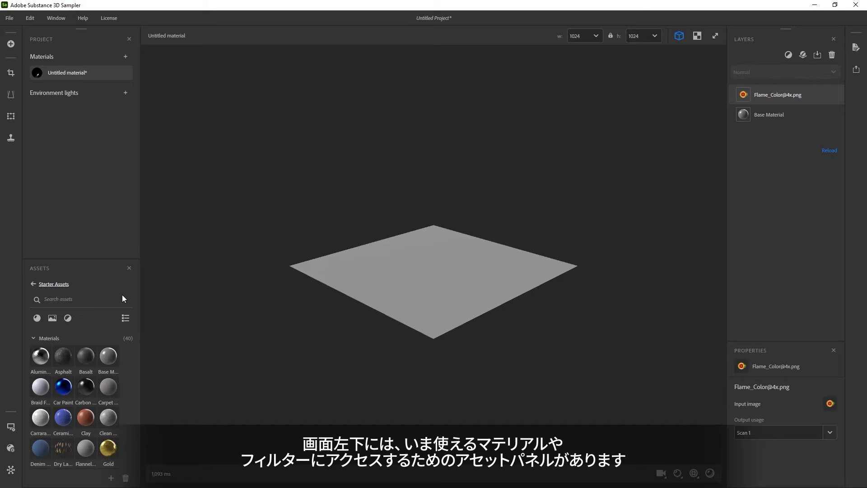
click(82, 301)
text(embro)
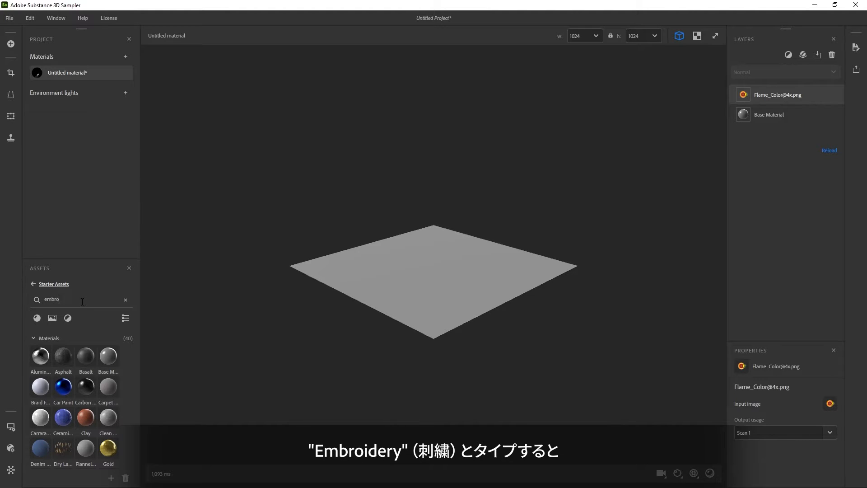
text(ider)
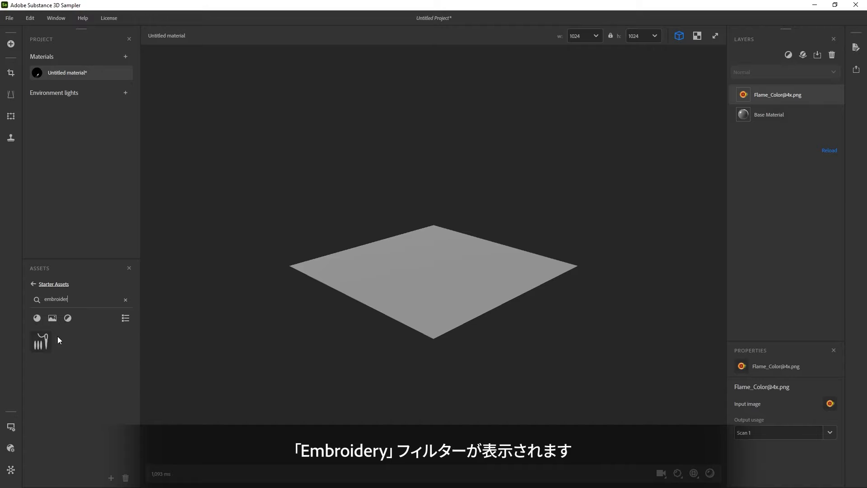
mouse_move(44, 342)
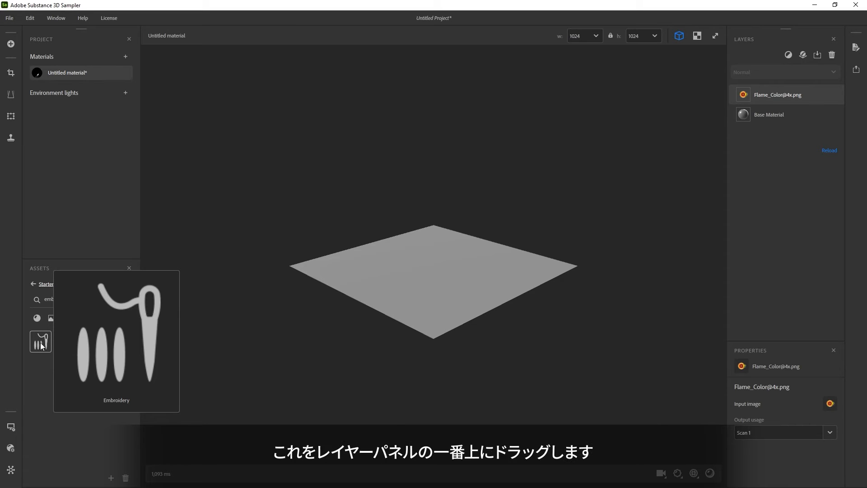
drag(41, 346, 422, 238)
drag(719, 121, 776, 89)
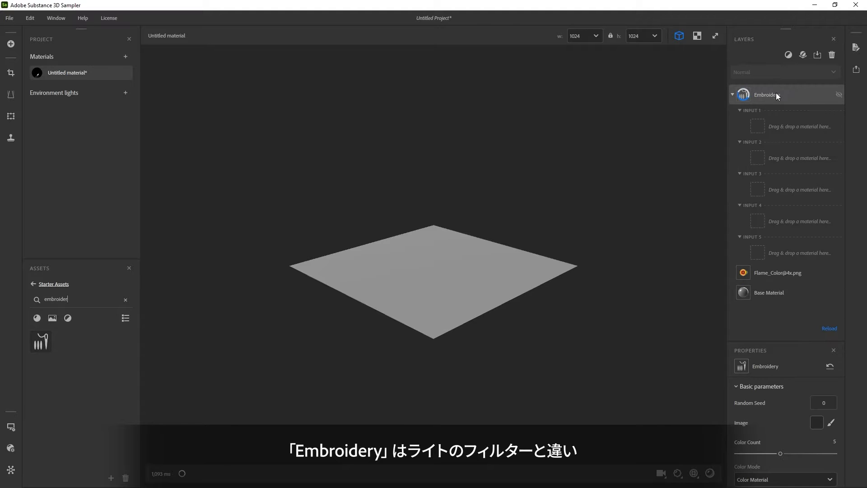
Examine the embroidered patch up close and look through the available resolution widths without changing the setting.
drag(415, 259, 488, 309)
scroll(473, 322, up, 5)
scroll(504, 304, up, 4)
scroll(489, 307, down, 2)
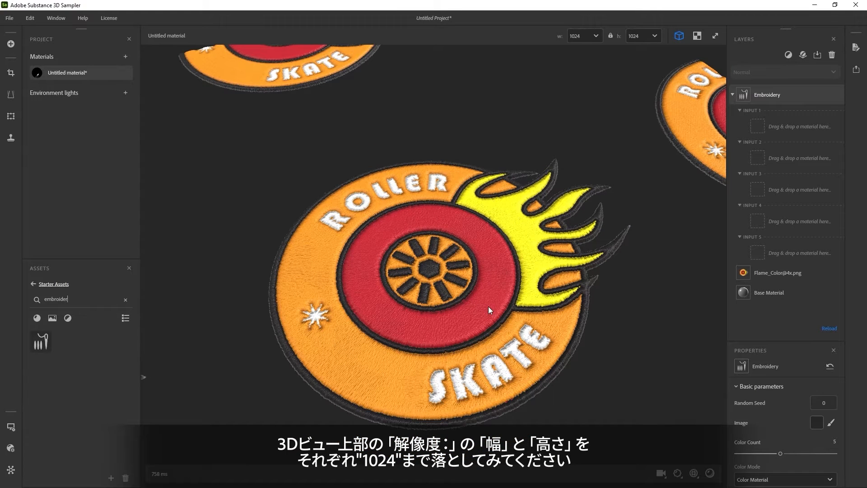
click(594, 38)
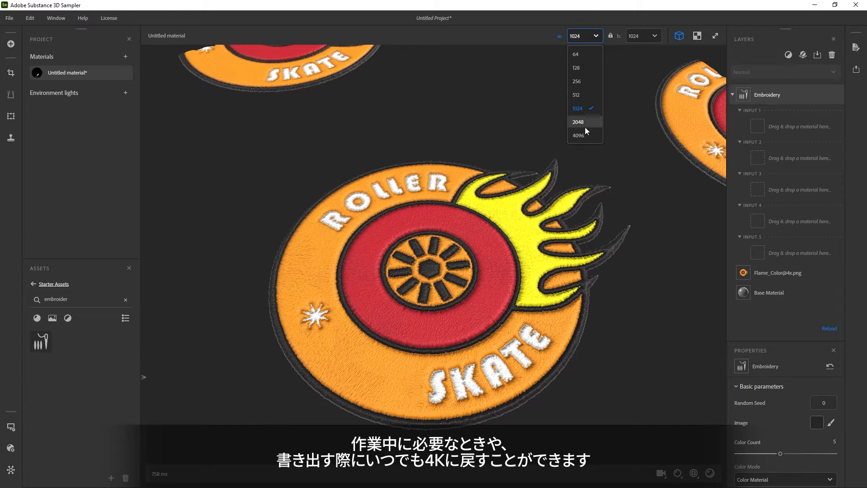
click(597, 39)
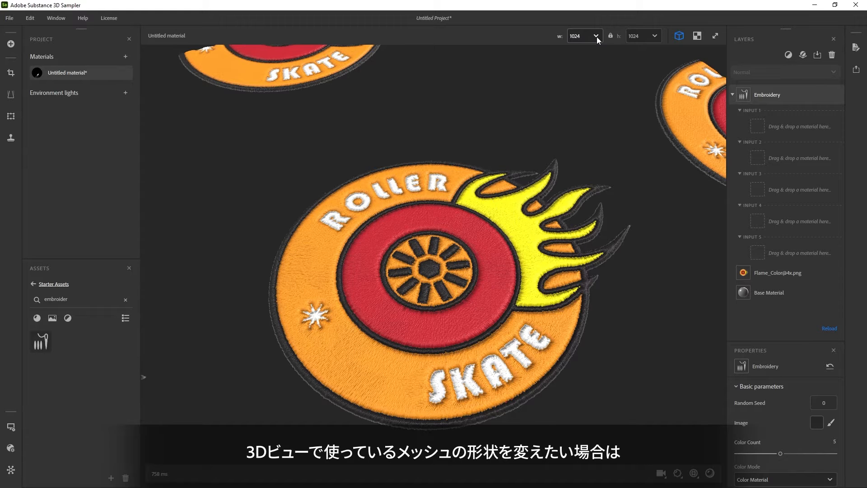
Change the preview mesh in the viewer settings to the rounded cube.
click(12, 427)
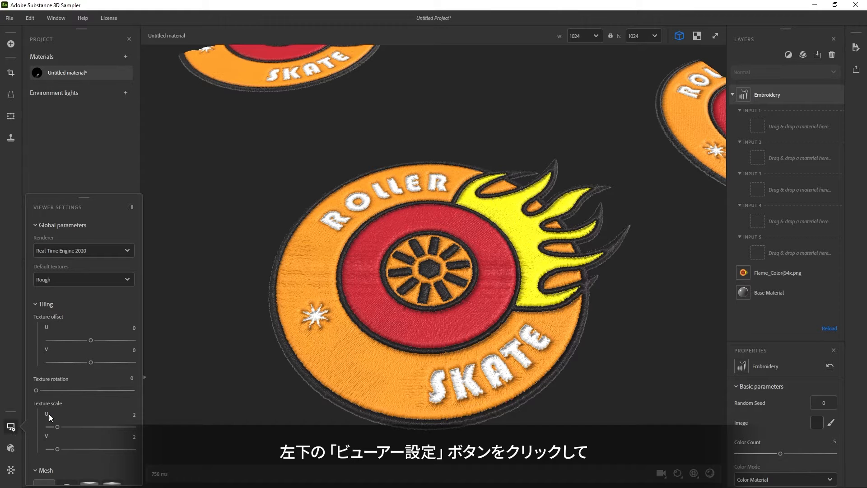
scroll(89, 339, down, 5)
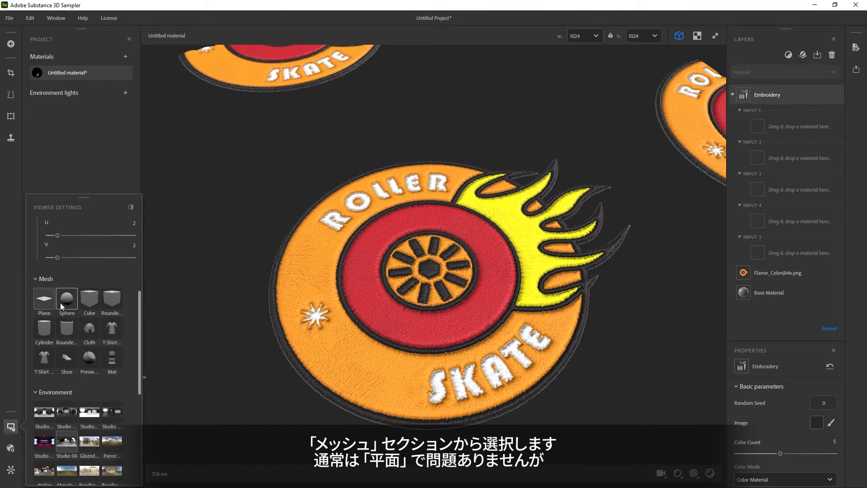
click(114, 300)
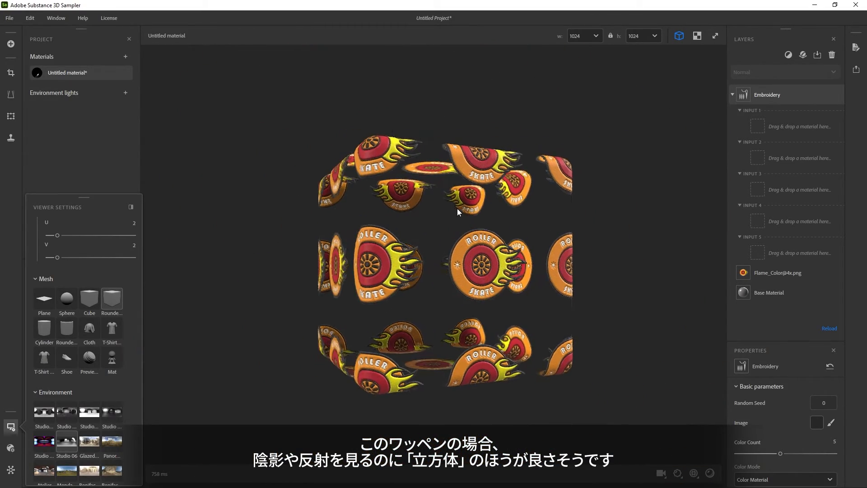
Set the viewer's texture scale to 1 in both U and V.
scroll(113, 280, up, 3)
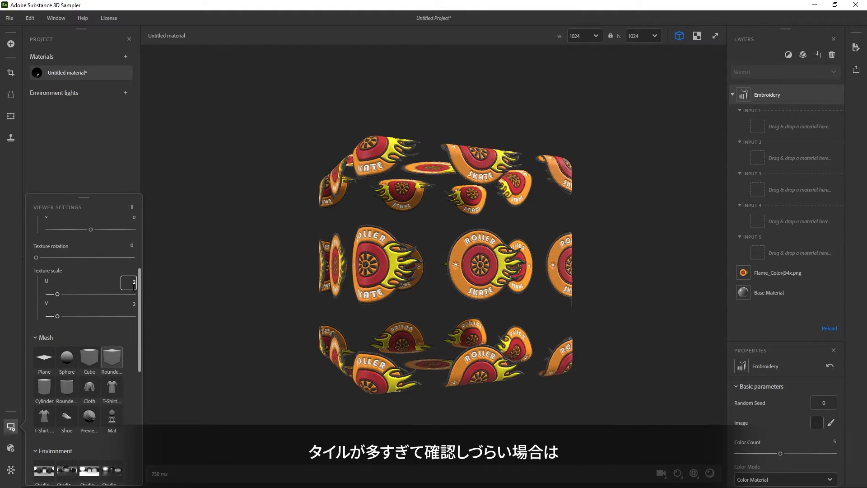
drag(132, 285, 166, 280)
text(1)
key(Return)
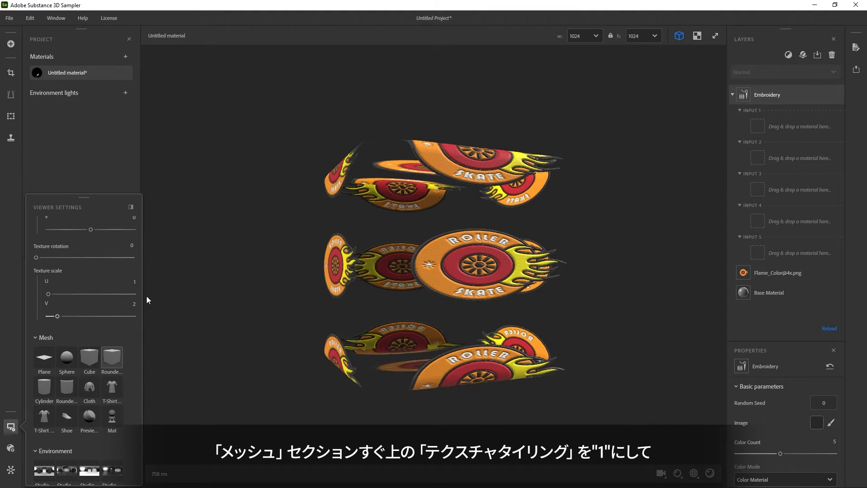
drag(134, 304, 149, 302)
text(1)
key(Return)
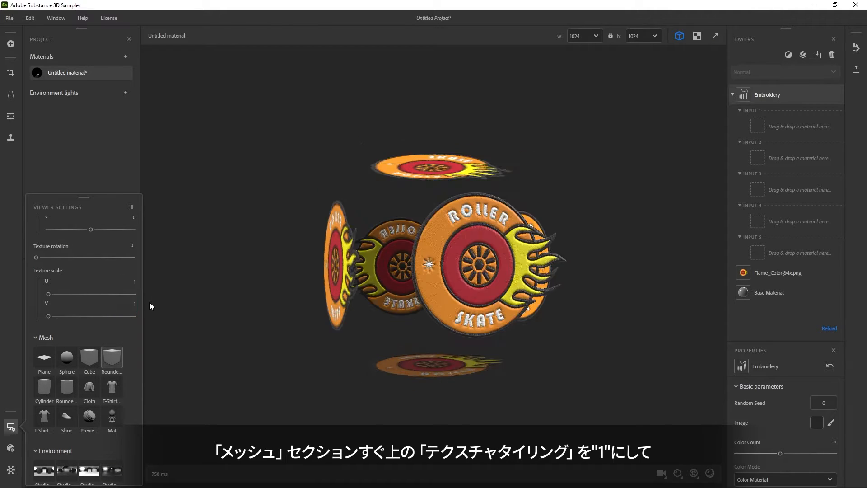
Try different stitch sizes on the Embroidery filter and set its Embroidery Scale to 0.46.
drag(400, 288, 448, 311)
mouse_move(449, 310)
shift+right_down()
mouse_move(375, 313)
mouse_move(441, 319)
shift+right_up()
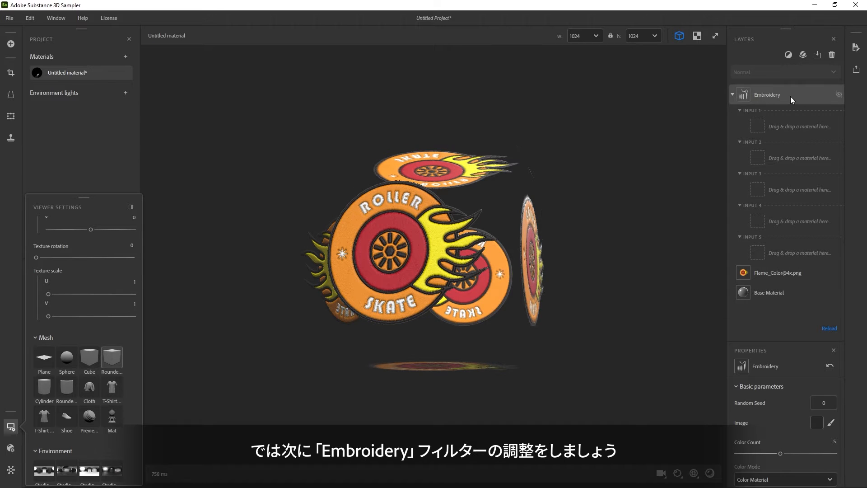
scroll(782, 395, down, 2)
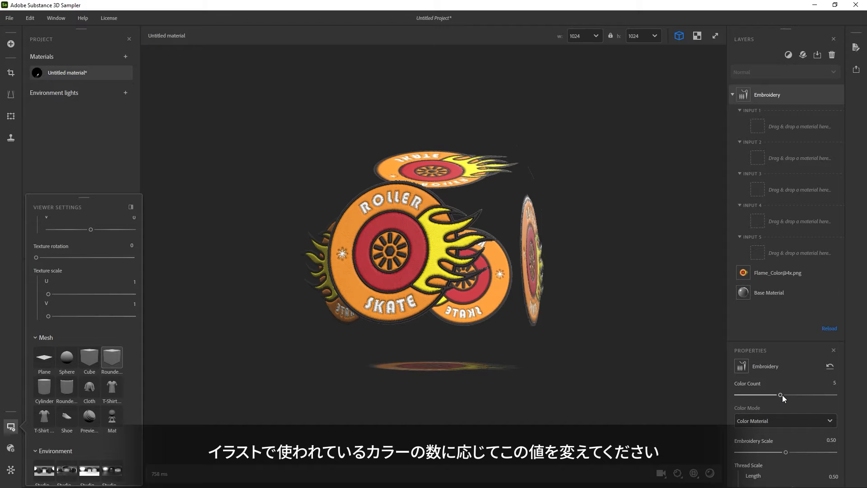
scroll(440, 300, up, 8)
drag(787, 452, 815, 452)
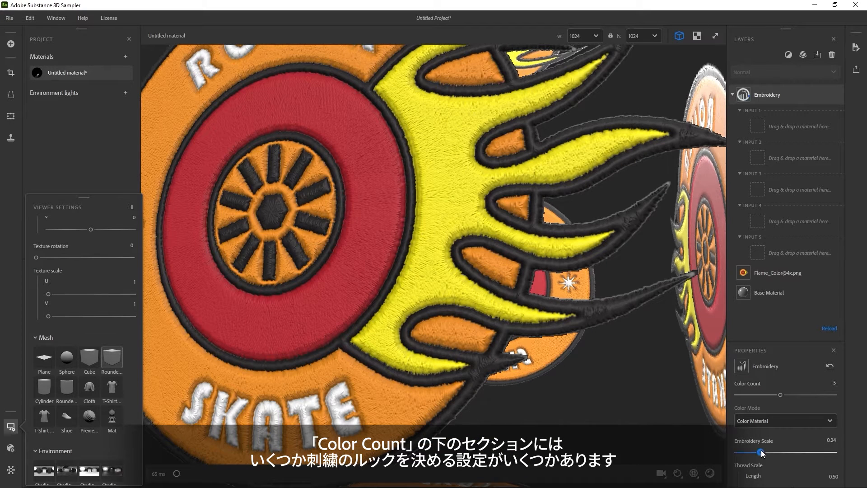
drag(816, 452, 820, 452)
drag(766, 452, 783, 451)
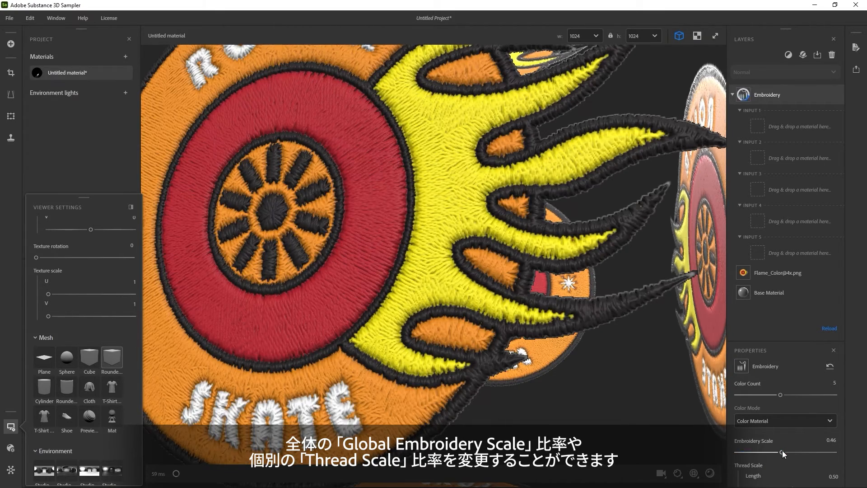
Set the Embroidery thread length to 0.48 and width to 0.49, and try lower Thread Imperfections before restoring 0.50.
scroll(601, 386, down, 6)
drag(402, 299, 423, 312)
scroll(797, 446, down, 2)
scroll(797, 445, down, 1)
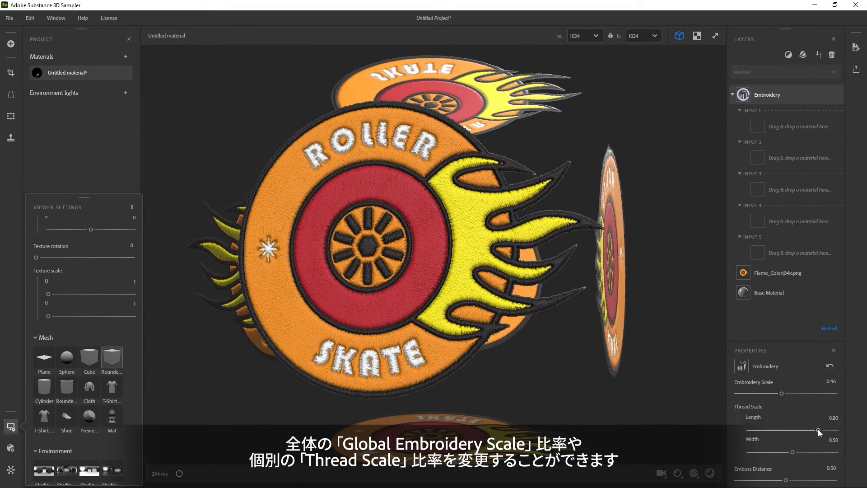
drag(792, 430, 746, 450)
scroll(784, 453, down, 3)
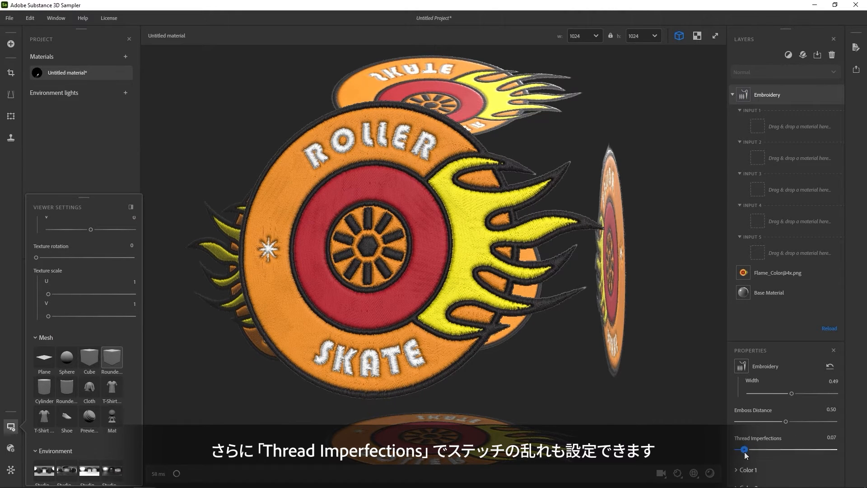
double_click(774, 450)
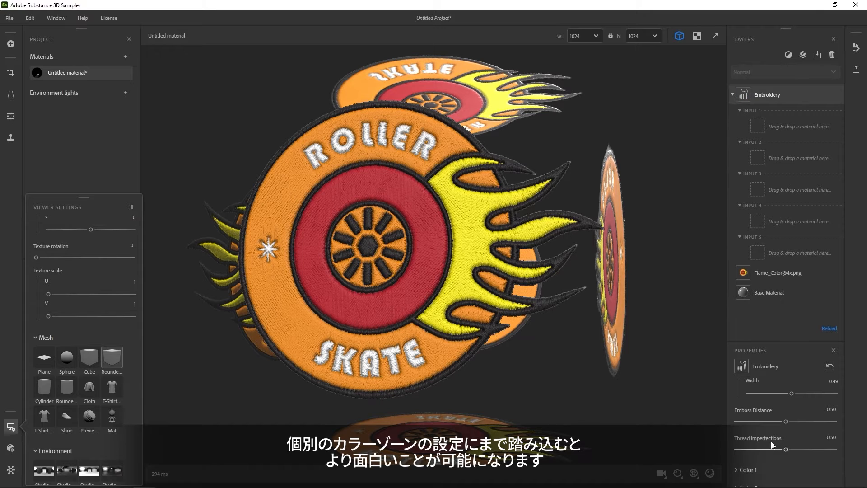
Try a Height Position of 1 on Color 1 to identify its color zone, and restore the default value.
scroll(772, 439, down, 3)
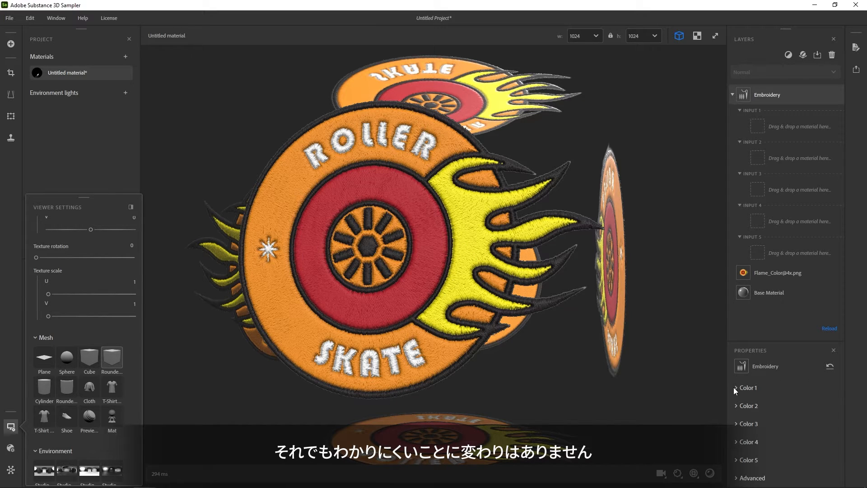
click(748, 388)
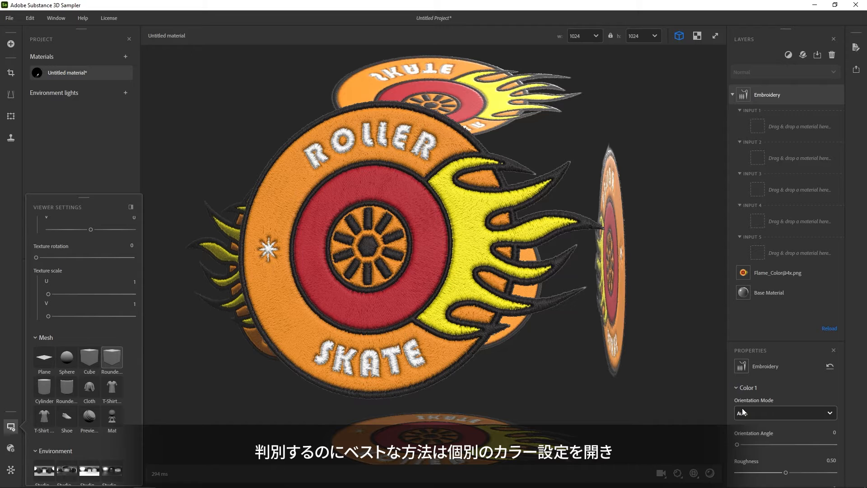
scroll(758, 427, down, 3)
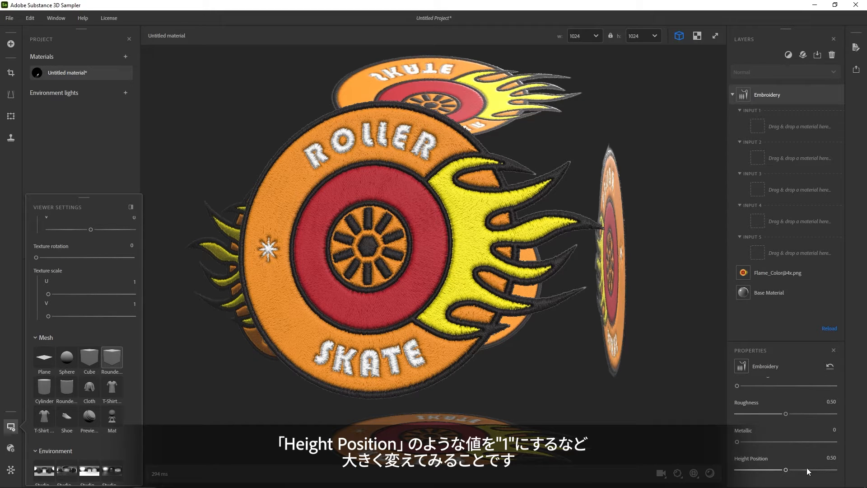
drag(804, 469, 835, 470)
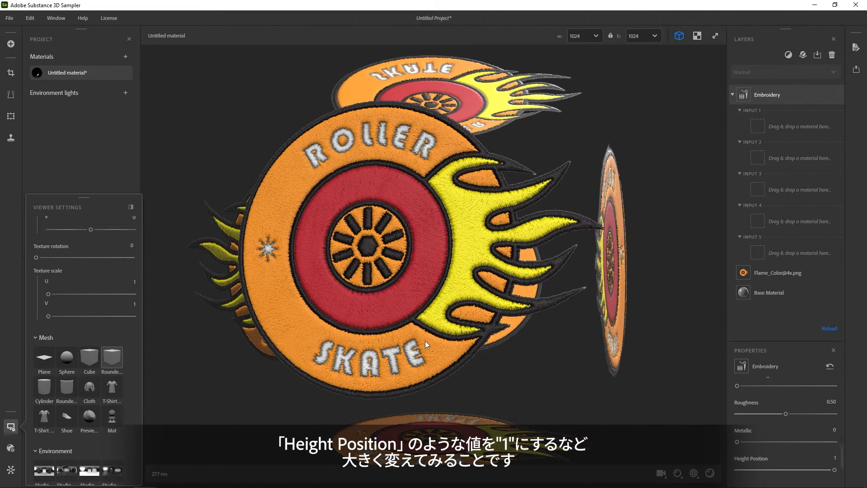
scroll(759, 403, up, 2)
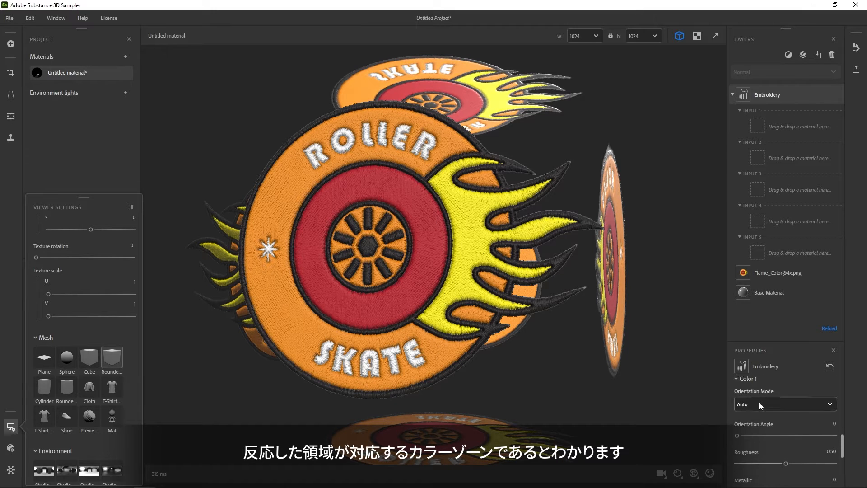
scroll(759, 402, up, 1)
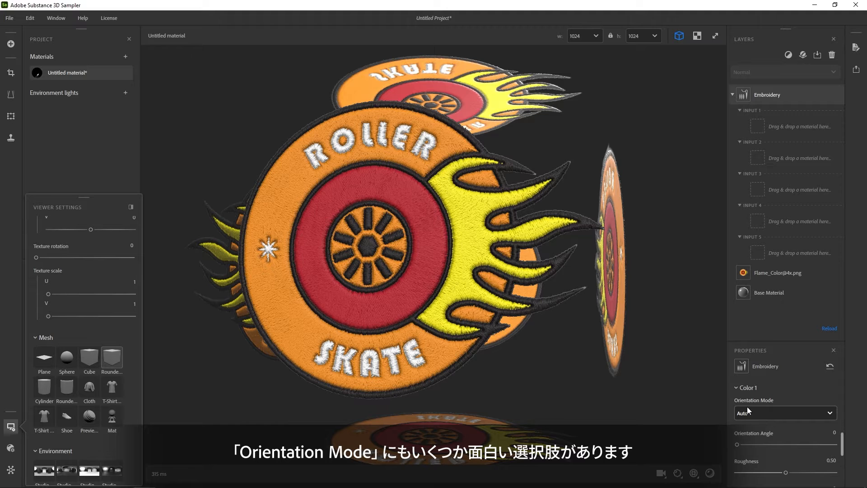
Set the Orientation Mode of Color 1 to Circular and inspect the stitching up close.
click(761, 411)
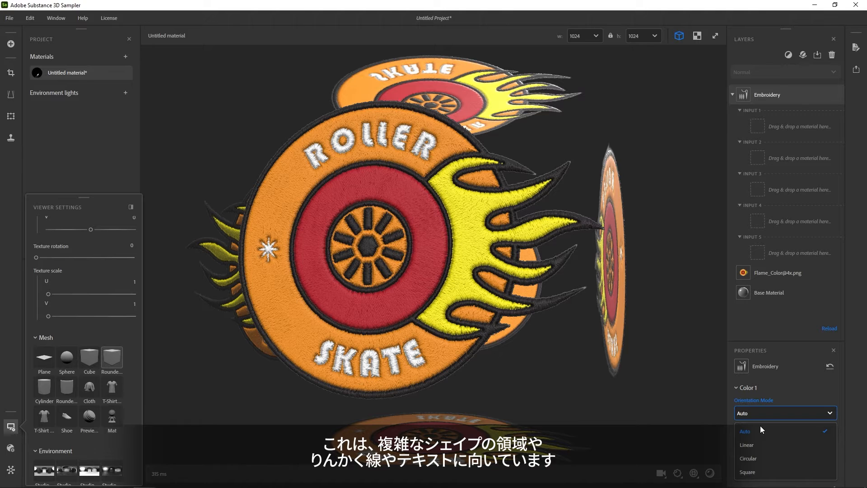
click(757, 458)
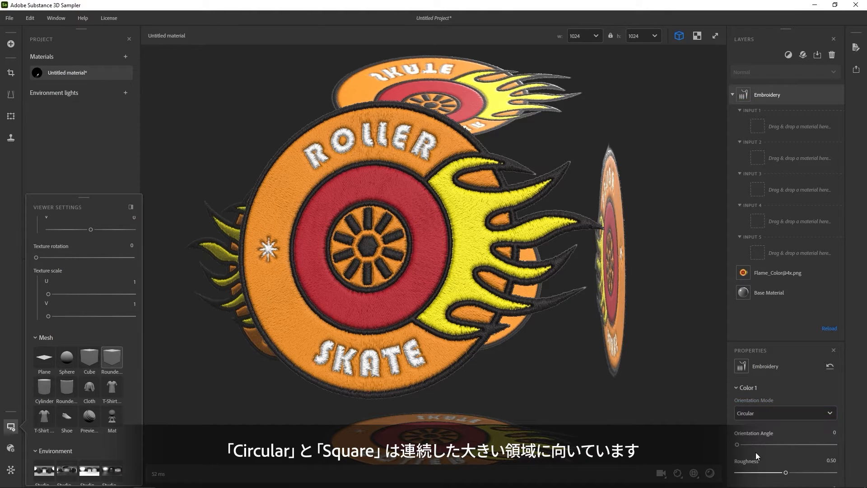
scroll(405, 311, up, 5)
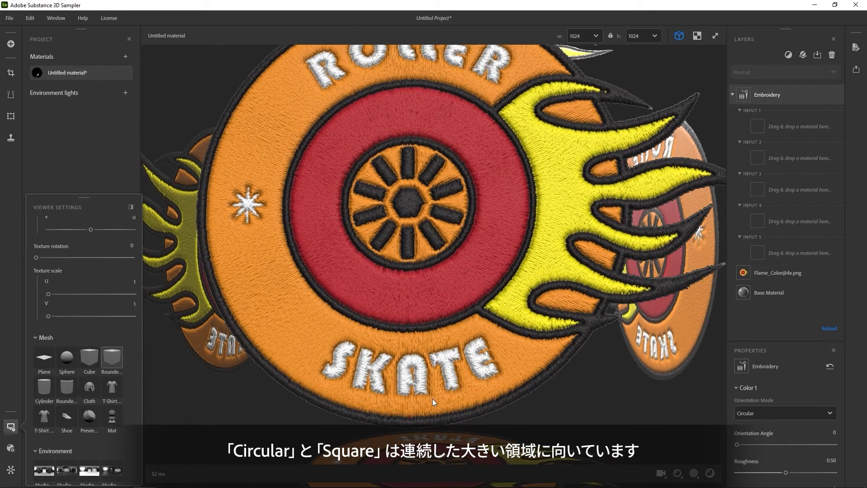
Set the Orientation Mode of Color 3 to Circular and collapse its settings.
click(738, 389)
click(758, 421)
click(763, 448)
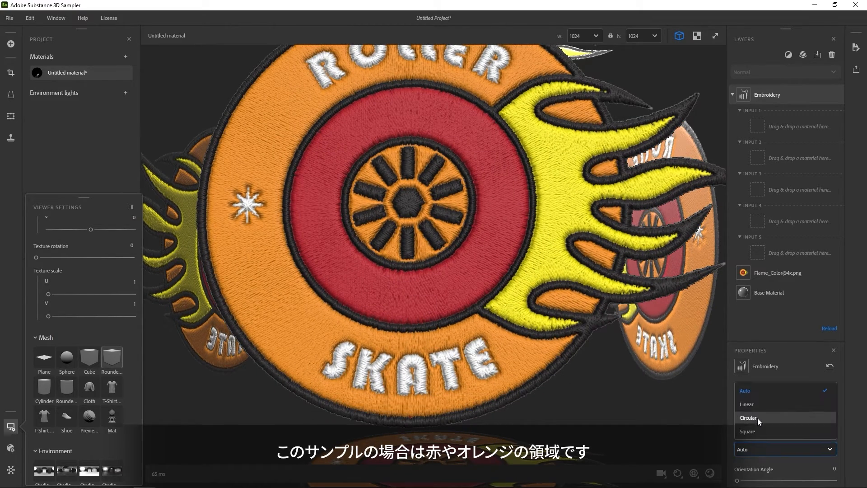
click(758, 418)
scroll(451, 307, down, 5)
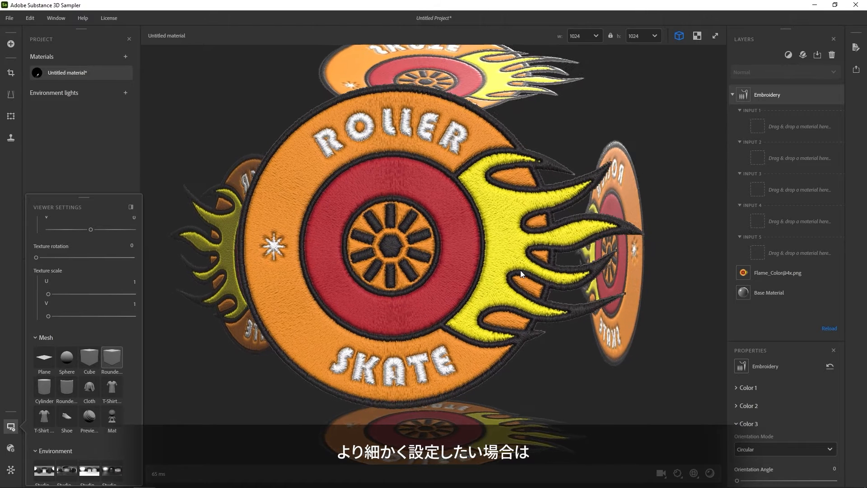
click(750, 423)
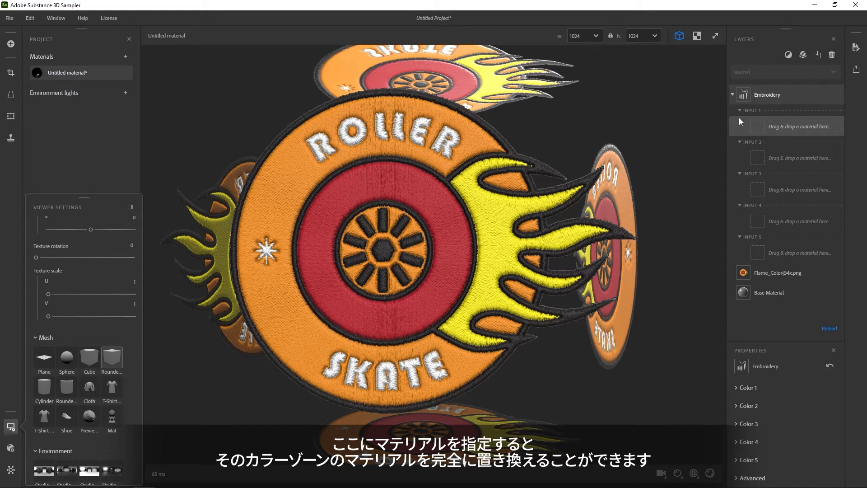
Close the viewer settings, clear the asset search, and assign the Twill Fabric starter material to Input 1 of the Embroidery filter.
click(12, 426)
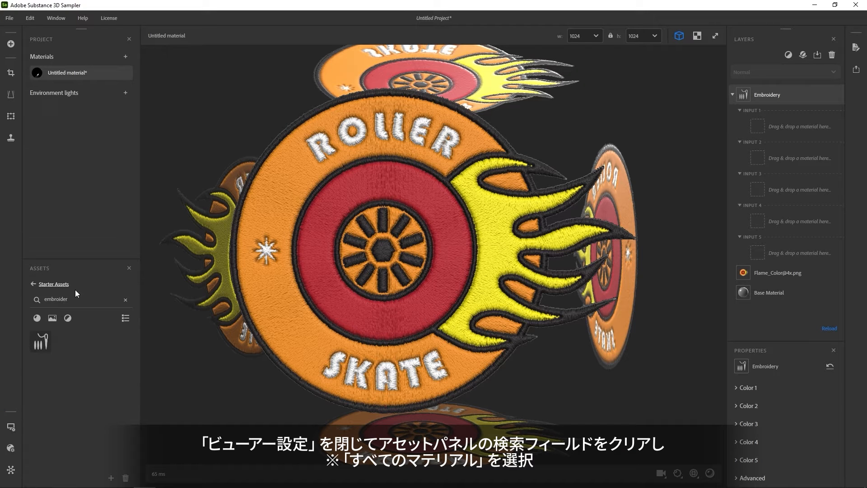
click(126, 299)
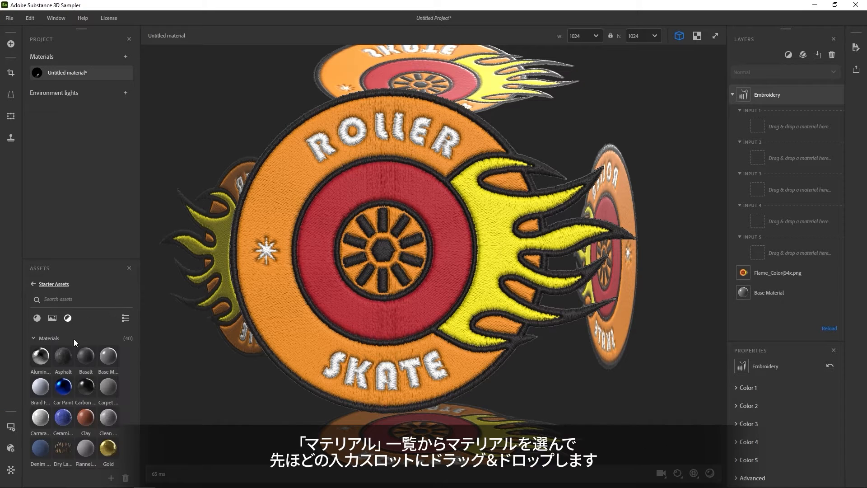
scroll(82, 365, down, 5)
scroll(82, 364, down, 1)
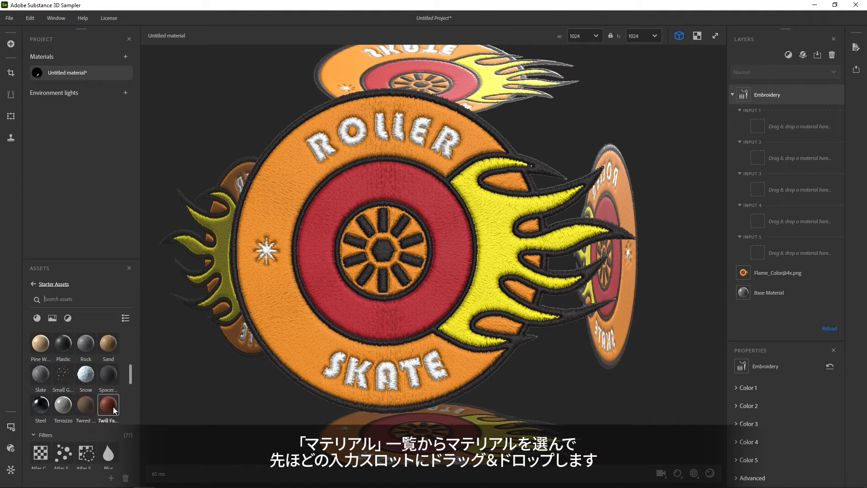
drag(105, 409, 789, 127)
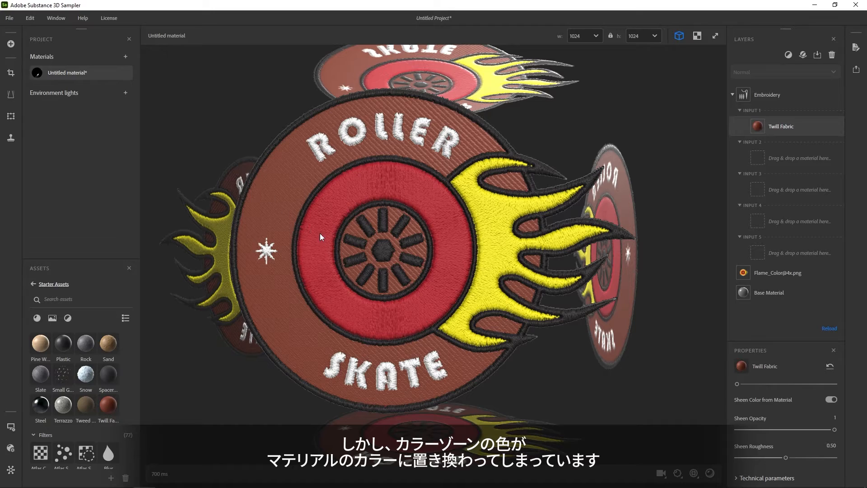
drag(337, 310, 378, 311)
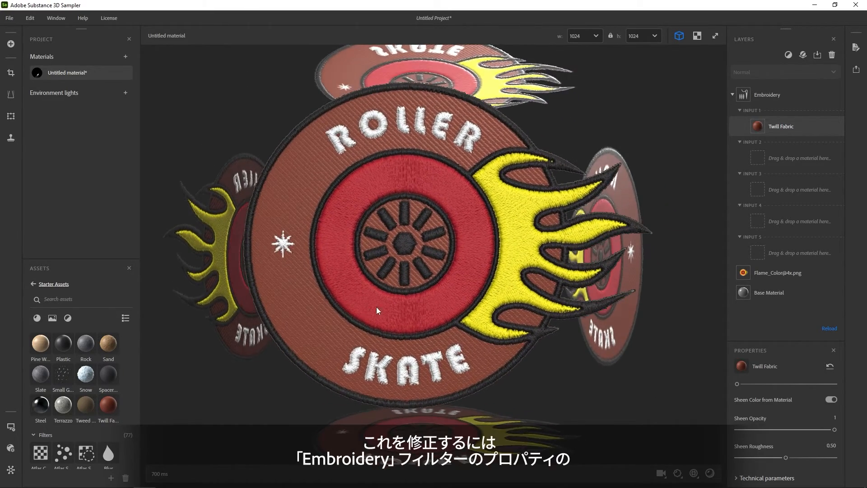
Change the Embroidery filter's Color Mode to Color Image.
click(762, 94)
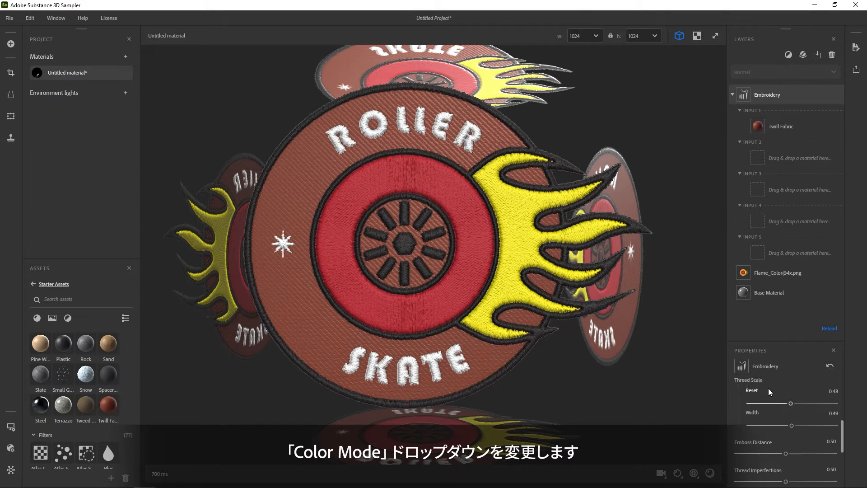
scroll(768, 389, up, 3)
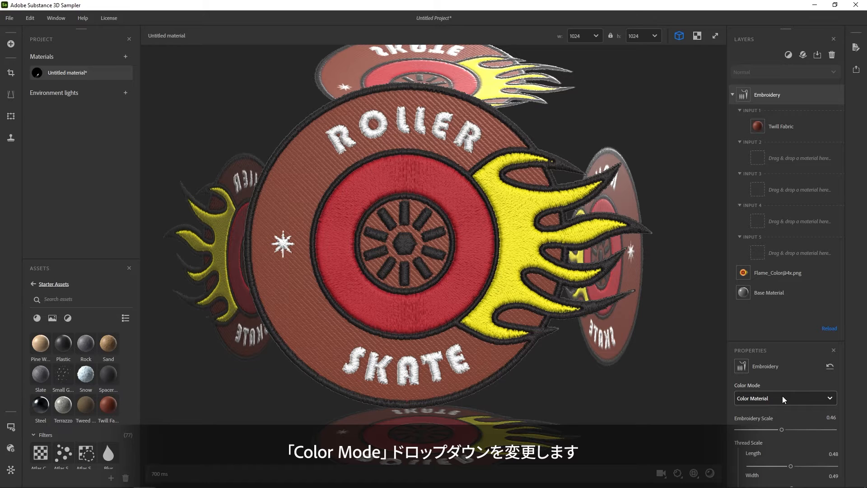
click(780, 396)
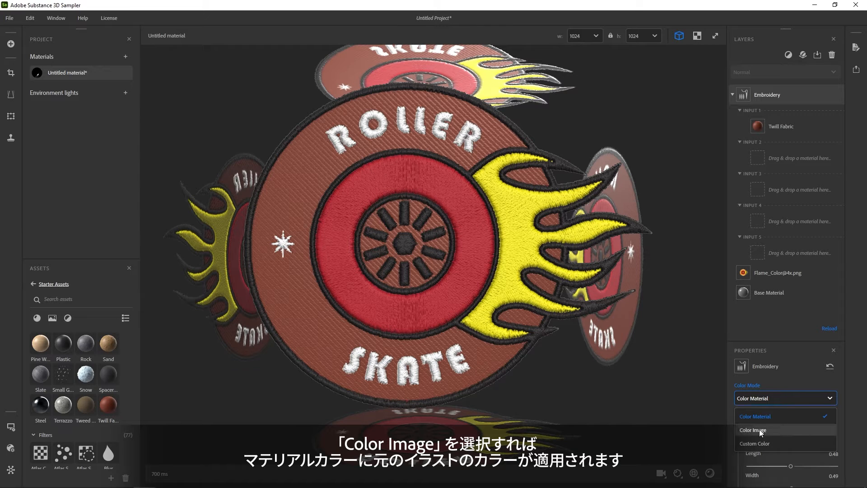
click(783, 427)
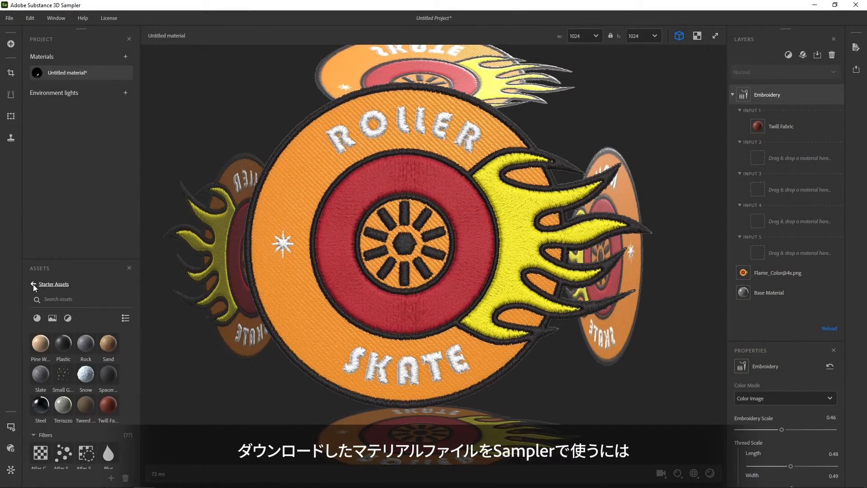
Import Woven_Pattern.sbsar from the Patch_Files folder into Your Assets.
click(34, 283)
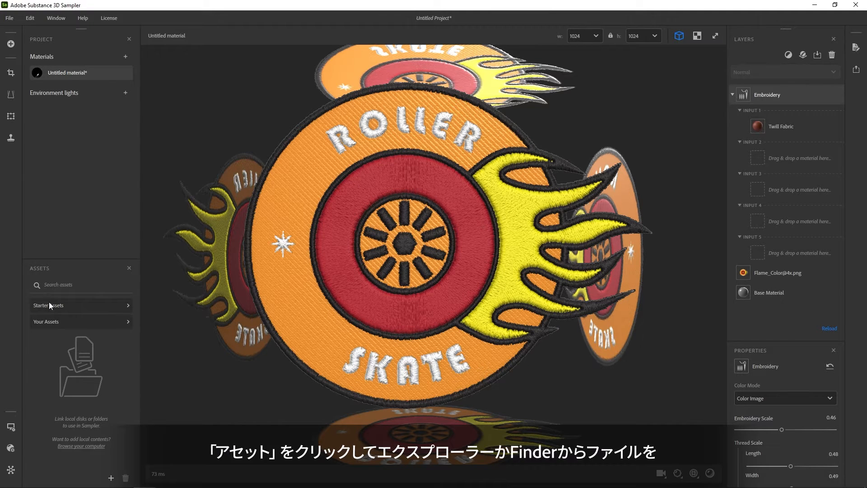
click(59, 324)
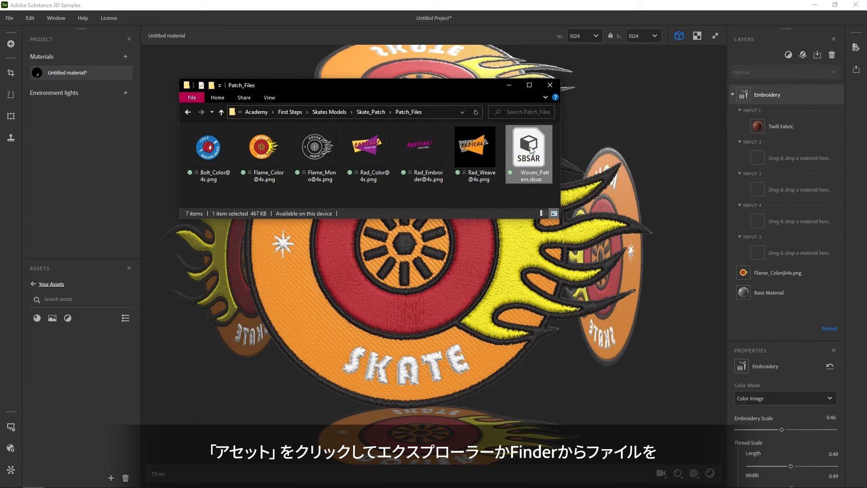
drag(534, 149, 70, 370)
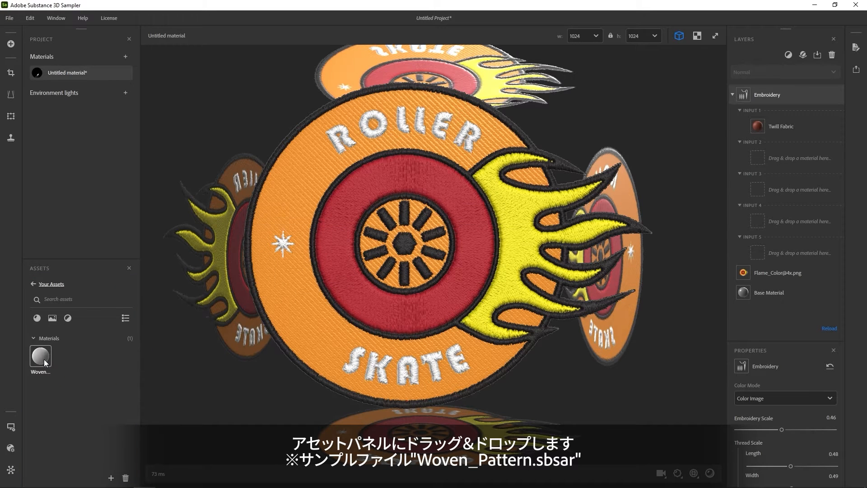
mouse_move(45, 359)
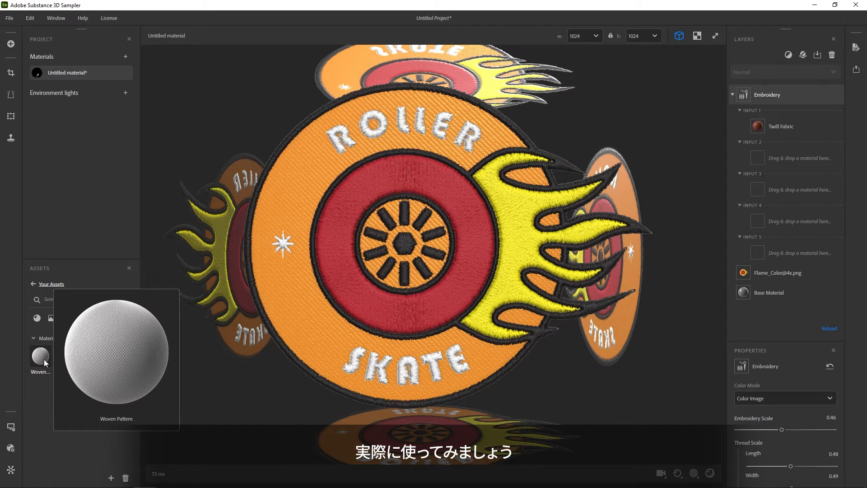
Remove Twill Fabric from Input 1 of the Embroidery filter and assign the Woven Pattern material there instead.
click(782, 126)
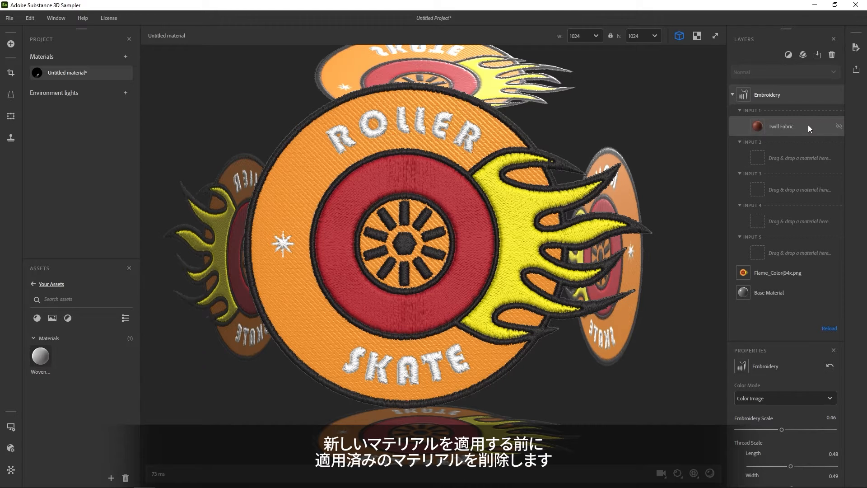
click(833, 55)
drag(41, 356, 752, 128)
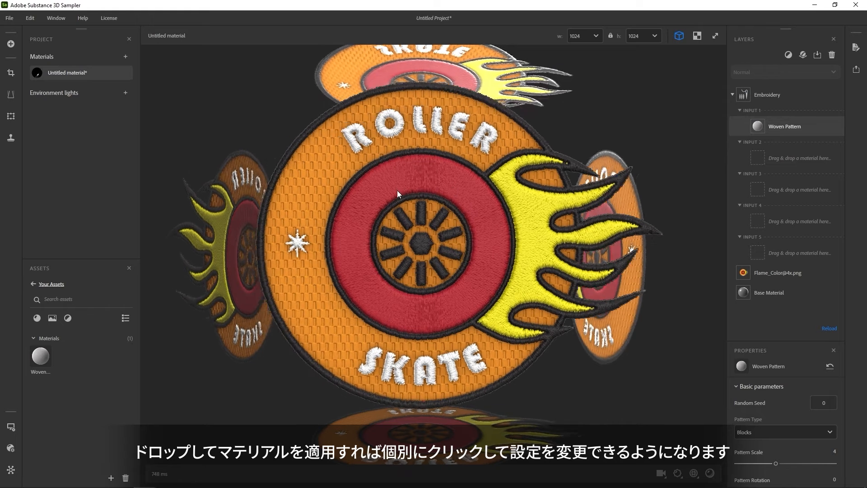
Assign Woven Pattern to Input 3, with Pattern Type set to Zig-Zag and Pattern Scale to 6.
drag(40, 356, 796, 192)
click(796, 190)
click(777, 432)
click(758, 414)
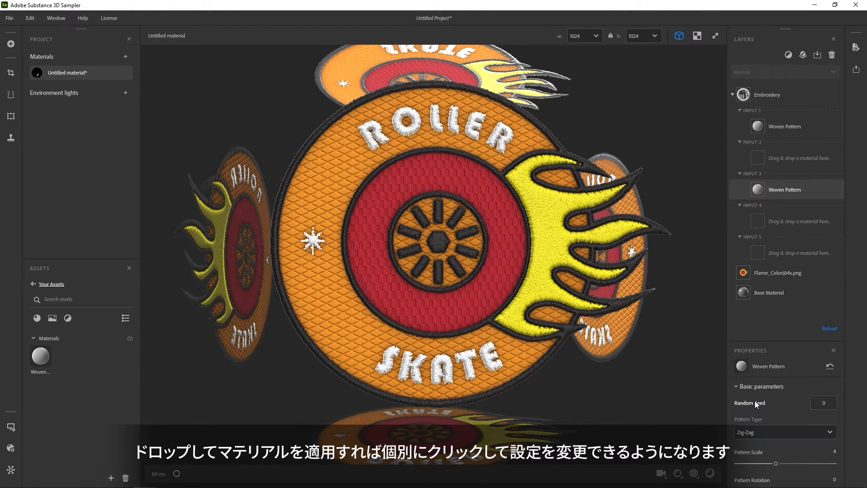
scroll(760, 433, down, 2)
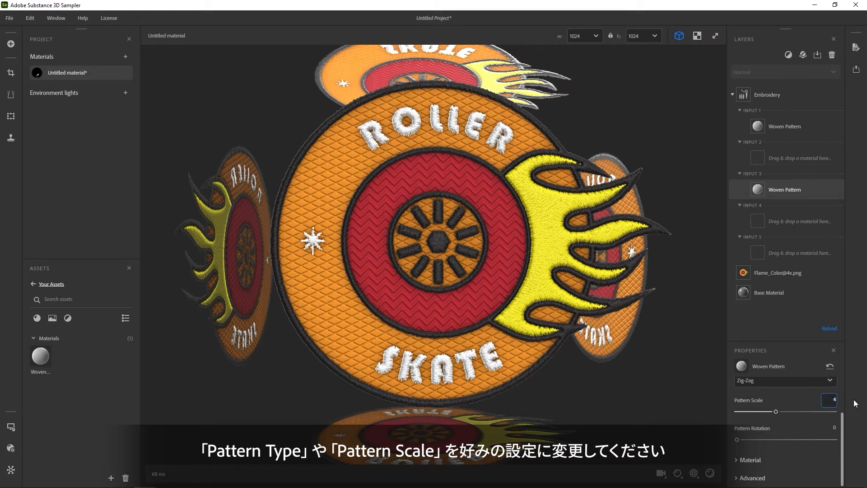
text(6)
key(Return)
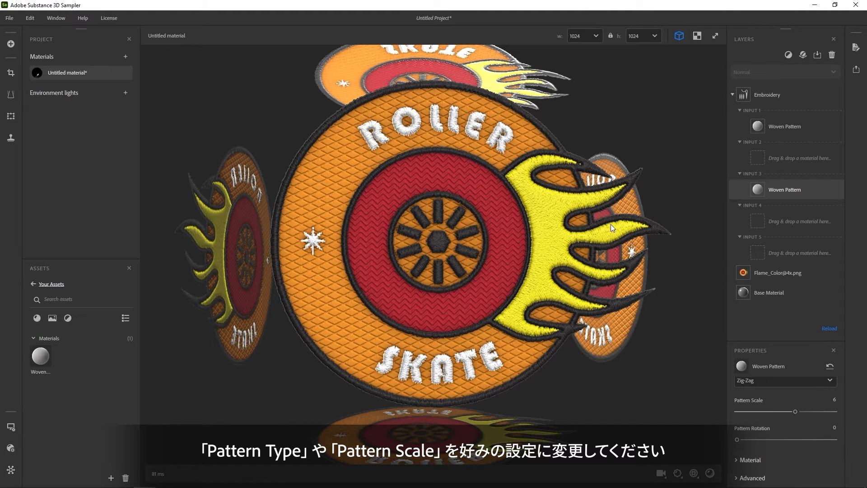
mouse_move(492, 289)
mouse_down()
mouse_move(501, 287)
mouse_move(489, 293)
mouse_up()
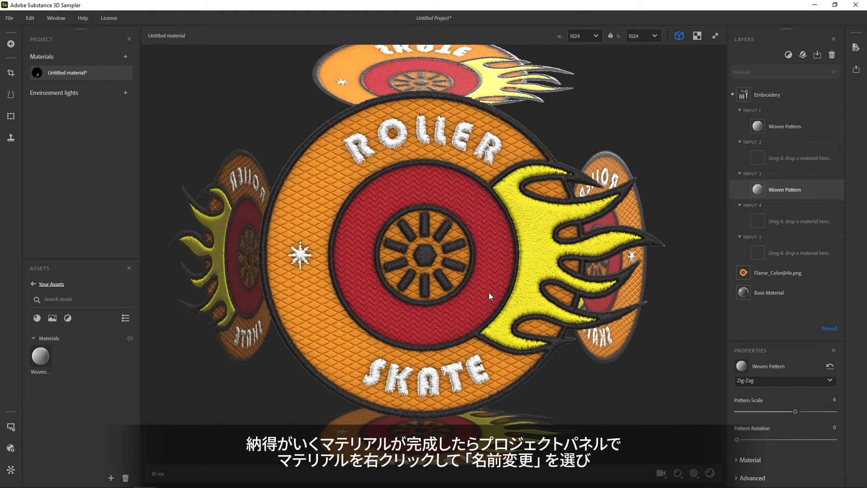
Rename the untitled material in the project as Flame_Patch.
right_click(75, 75)
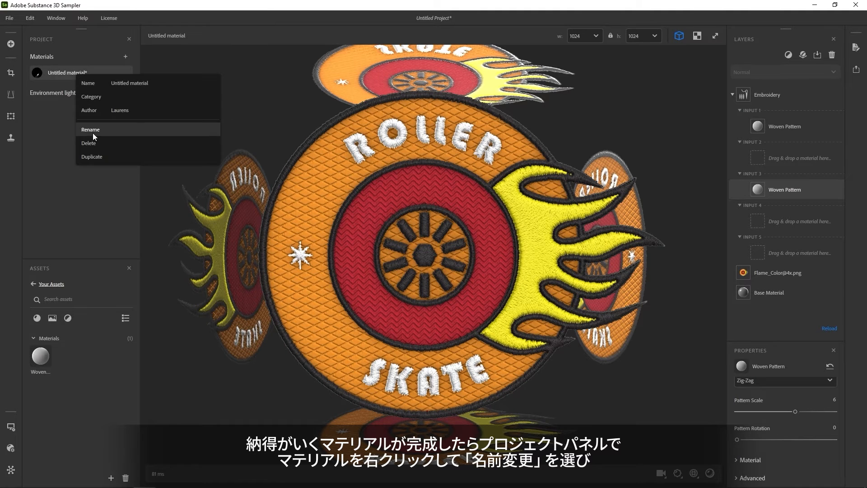
click(93, 131)
text(Flame)
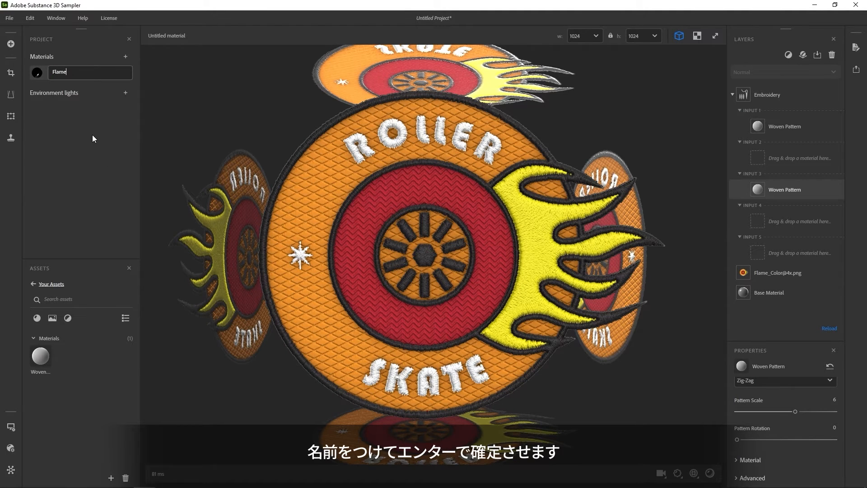
text(_Patch)
key(Return)
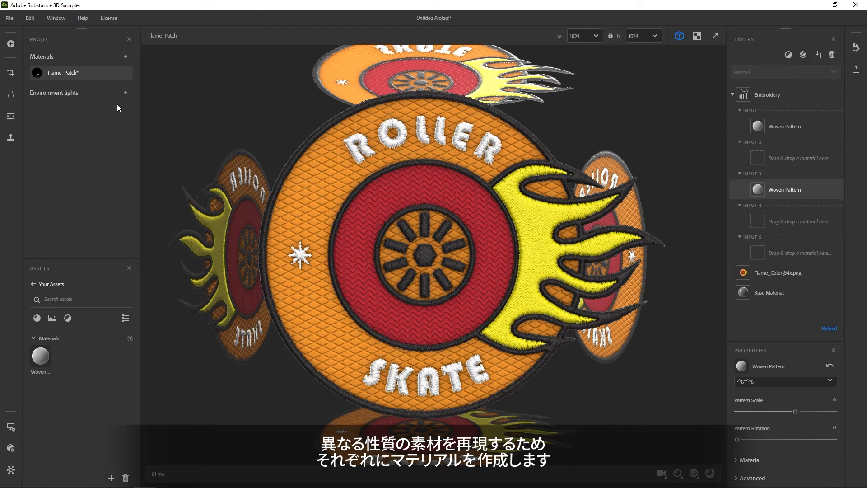
click(125, 57)
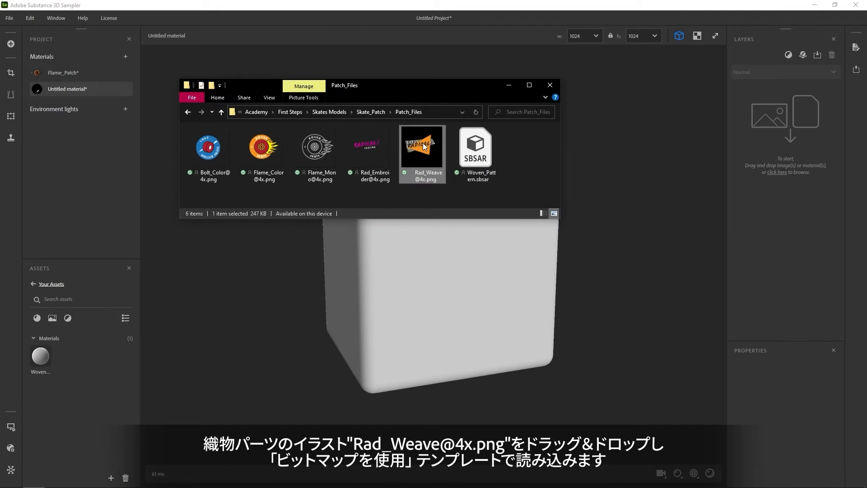
drag(426, 149, 786, 127)
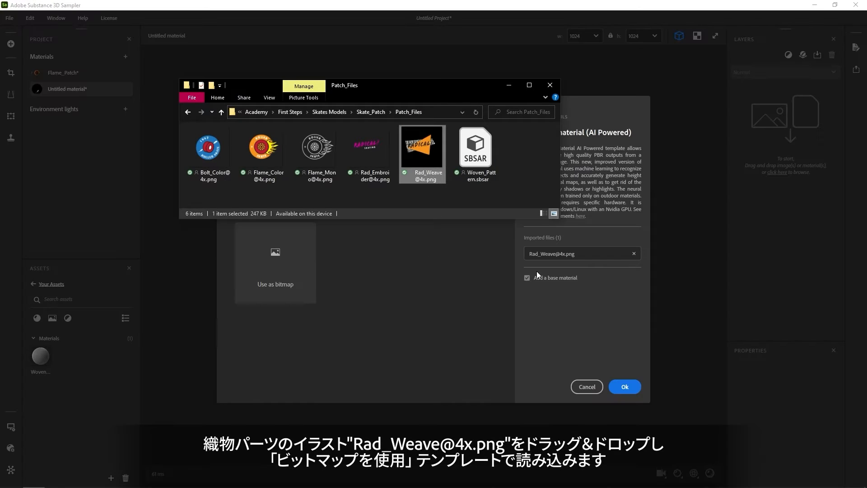
click(273, 251)
click(625, 387)
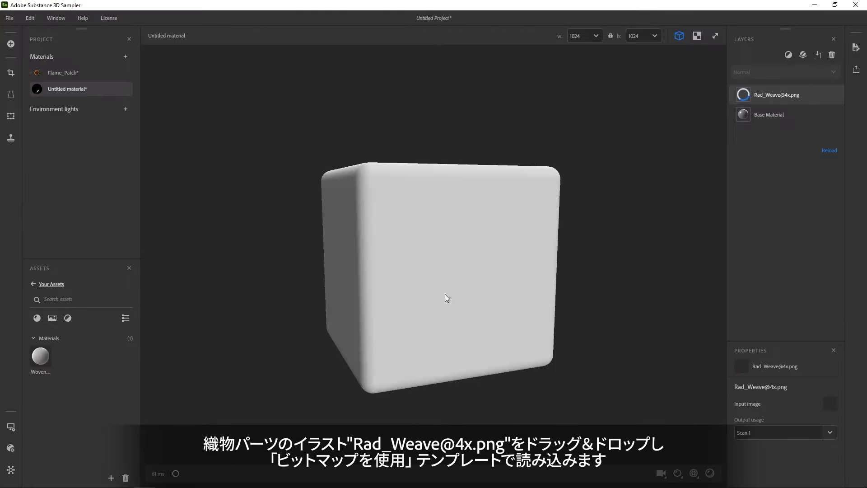
click(803, 55)
text(weave)
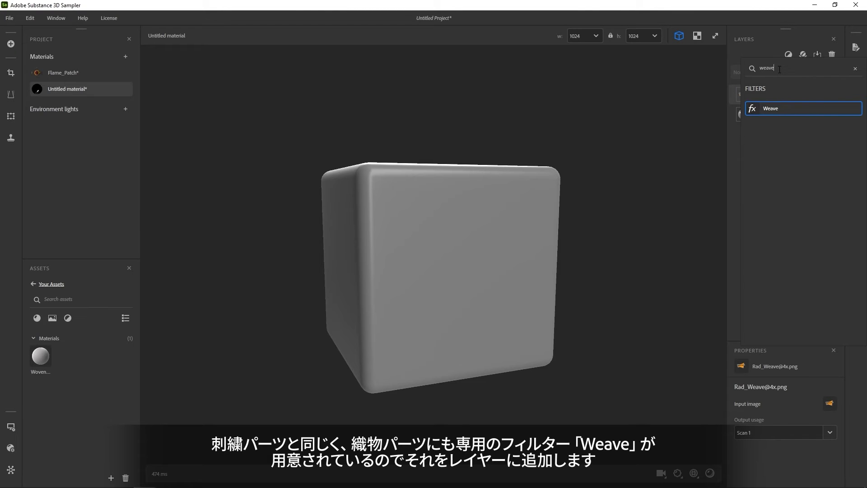
click(783, 108)
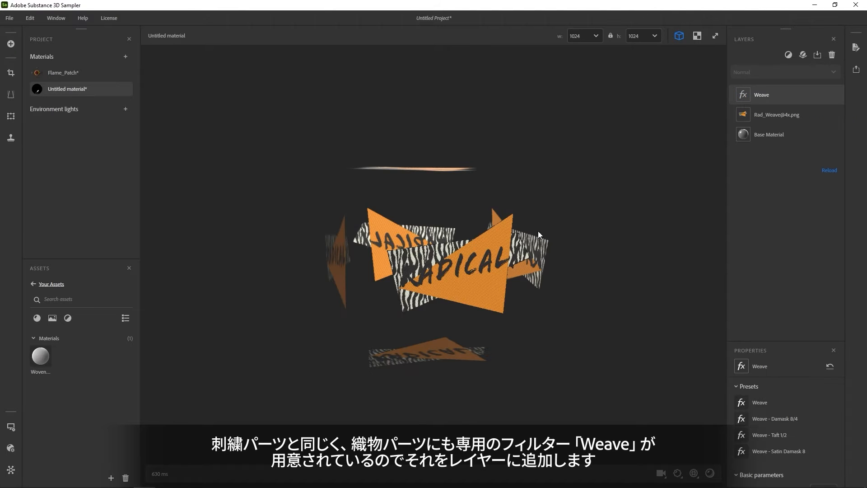
scroll(459, 276, up, 10)
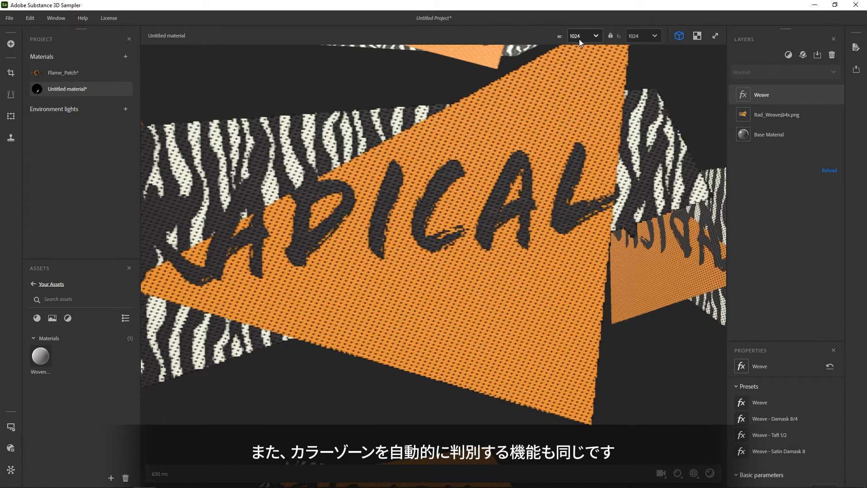
Set the resolution of the woven material to 2048 by 2048.
click(583, 36)
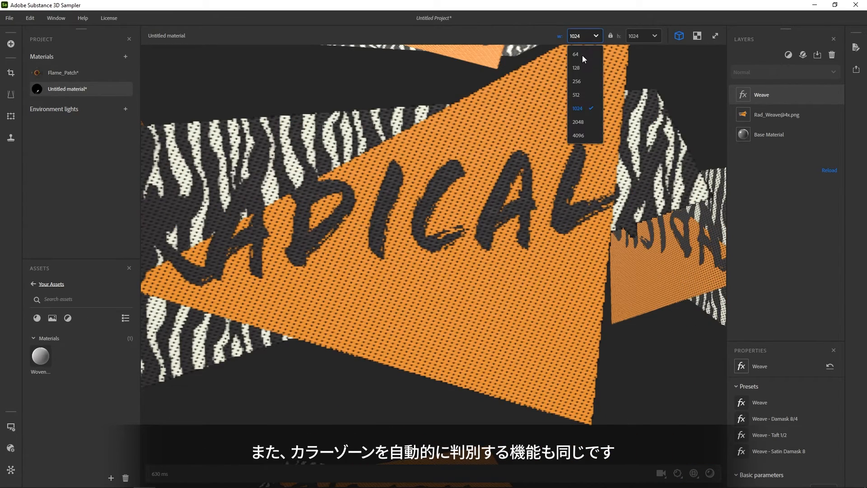
click(579, 122)
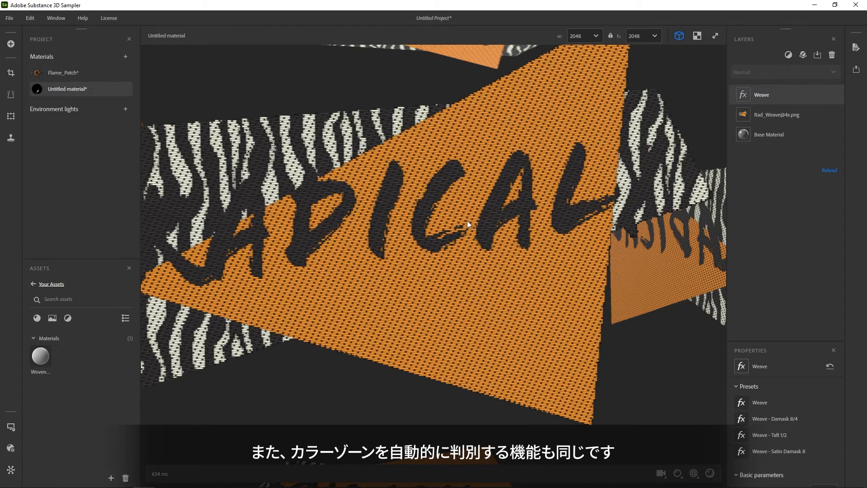
drag(473, 221, 495, 233)
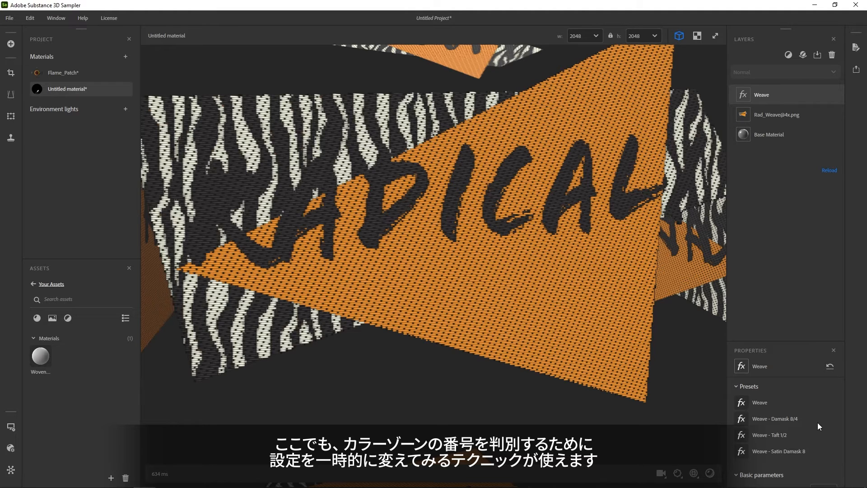
Adjust the Weave filter's Density to about 49.57 stitches per cm.
mouse_move(796, 400)
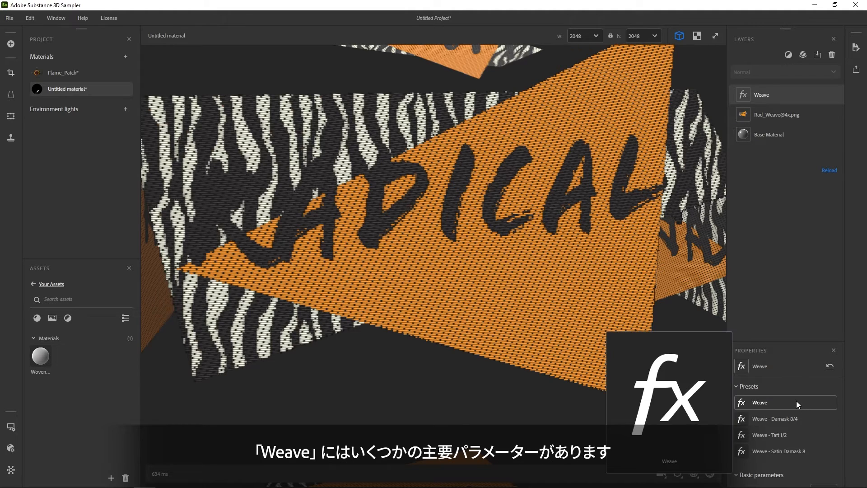
scroll(789, 426, down, 5)
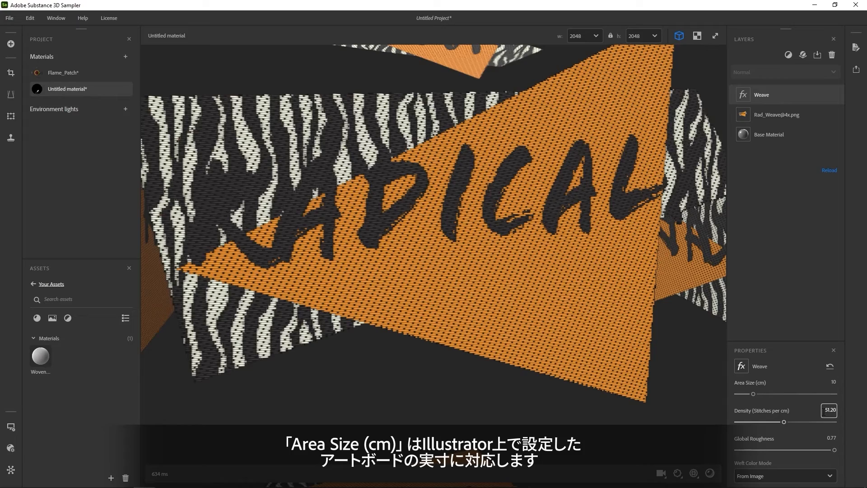
mouse_move(783, 422)
mouse_down()
mouse_move(804, 423)
mouse_move(773, 422)
mouse_move(784, 424)
mouse_up()
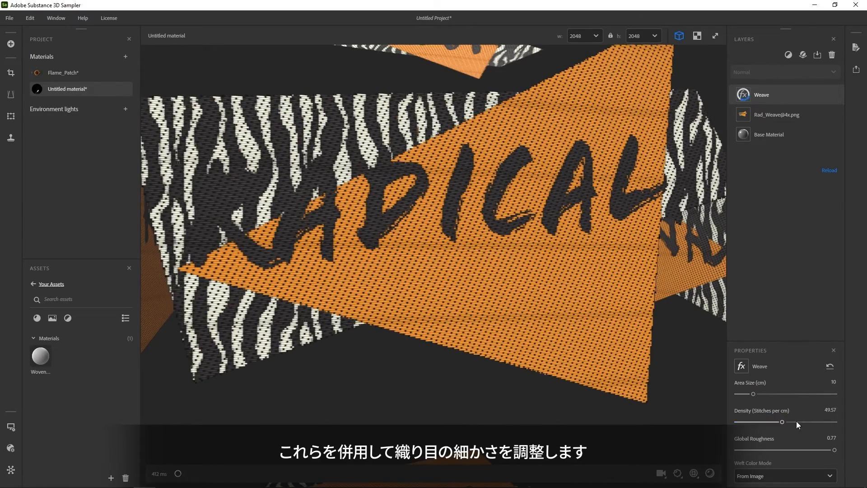
scroll(799, 421, up, 5)
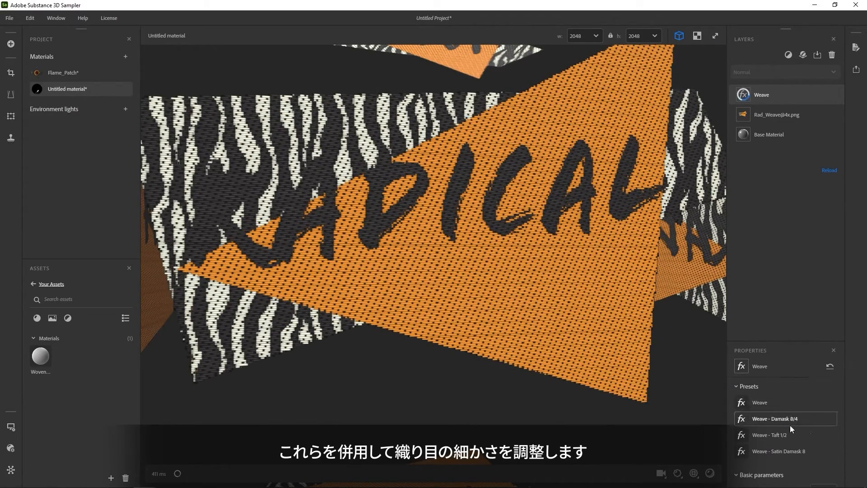
scroll(765, 407, down, 15)
Adjust the Weave filter's Color 1 Border Size and set the Height Position of Color 2 to 0.68.
click(760, 414)
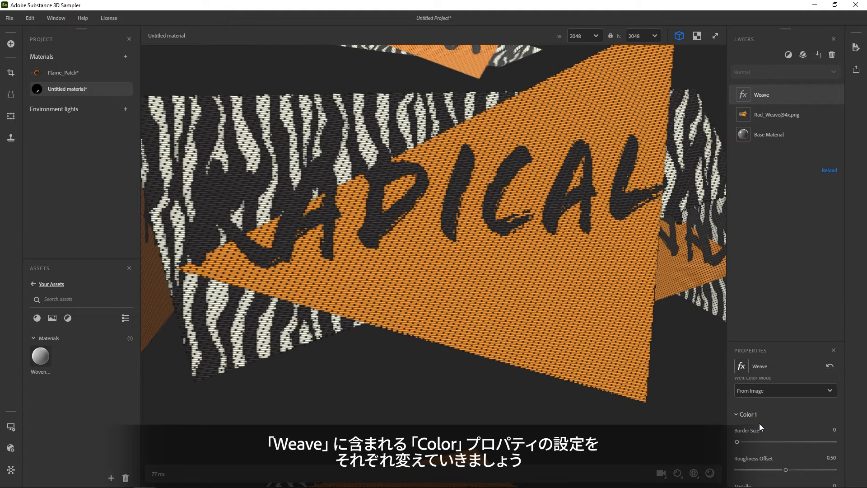
drag(788, 442, 826, 441)
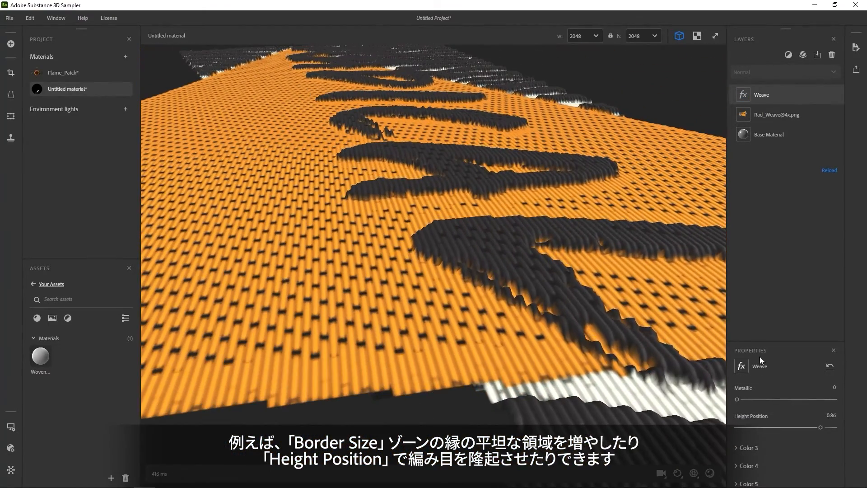
drag(819, 428, 796, 427)
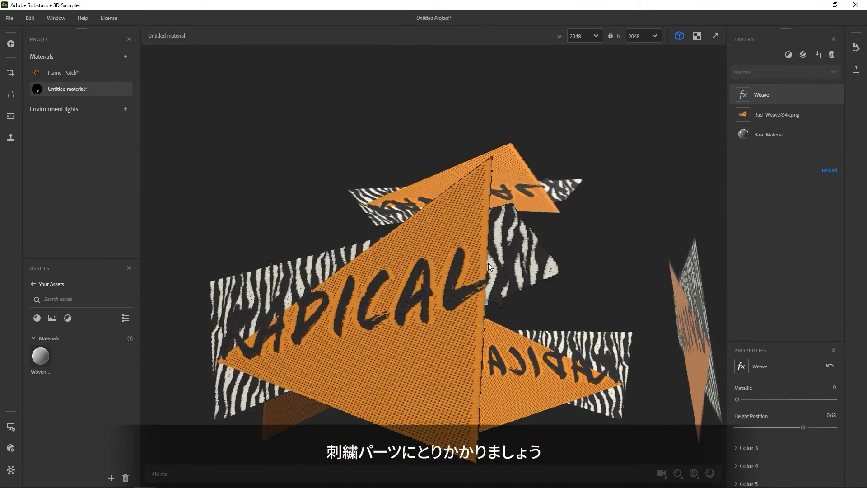
scroll(489, 260, down, 5)
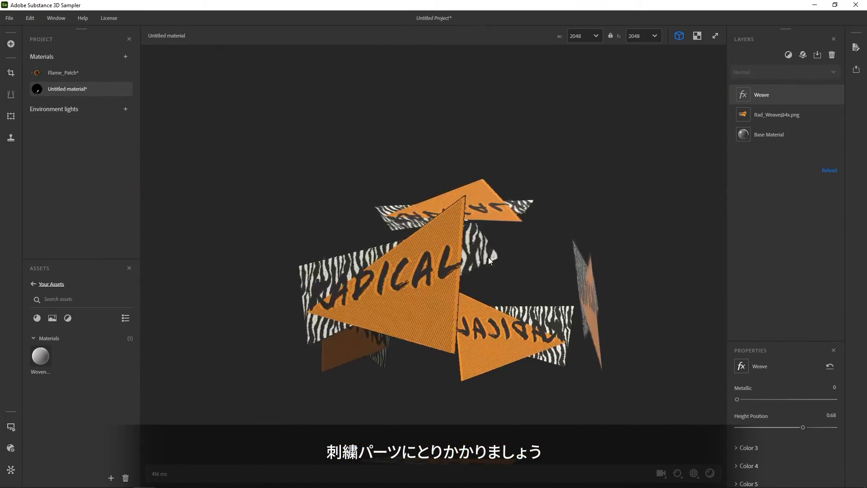
drag(489, 256, 486, 253)
middle_drag(486, 253, 455, 159)
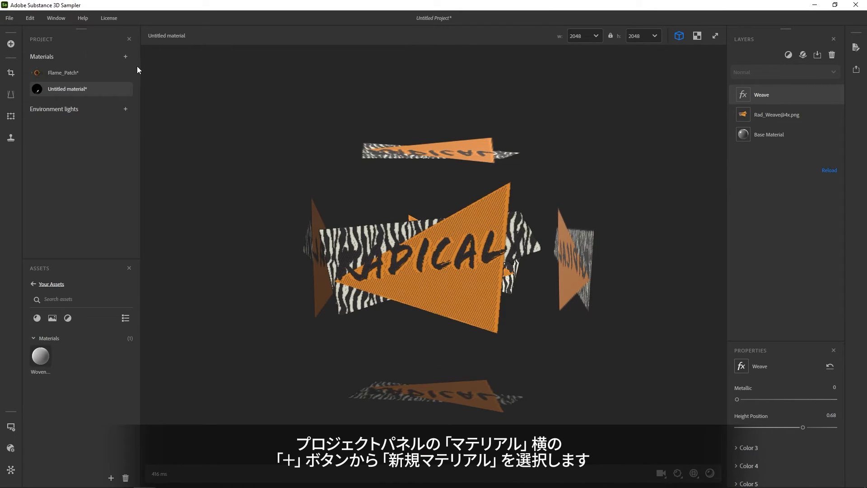
click(127, 56)
click(146, 72)
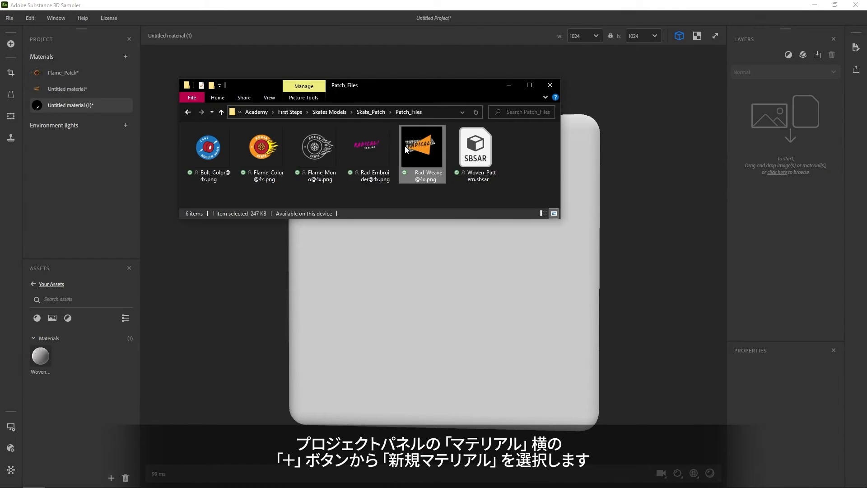
click(375, 153)
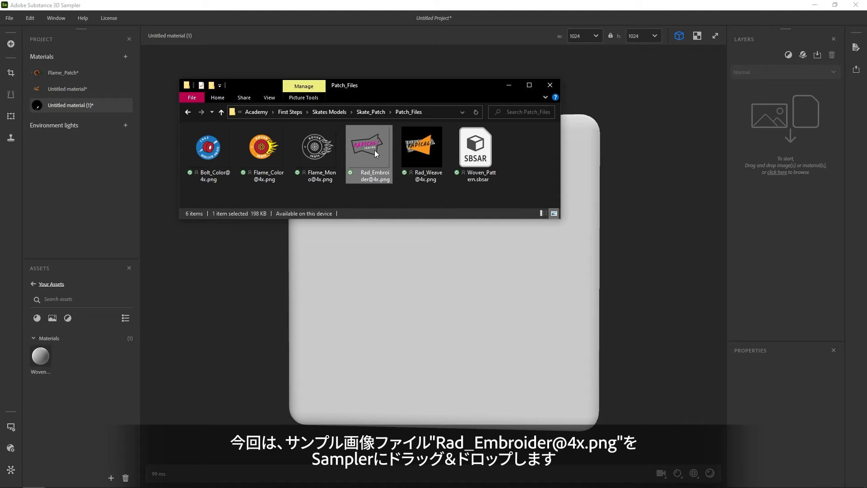
drag(375, 150, 788, 131)
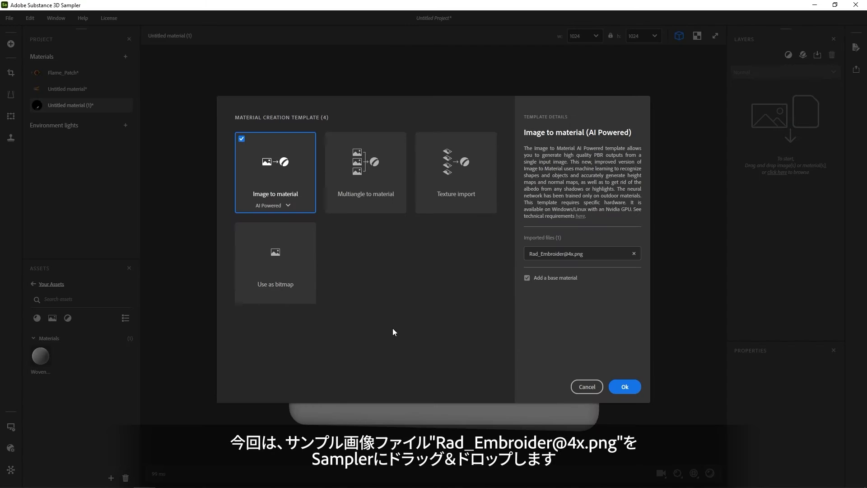
click(314, 283)
click(617, 388)
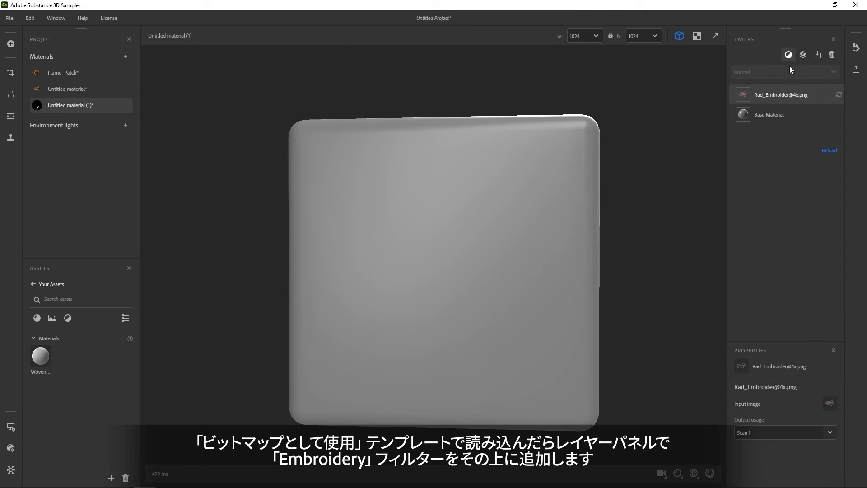
click(789, 55)
text(embroi)
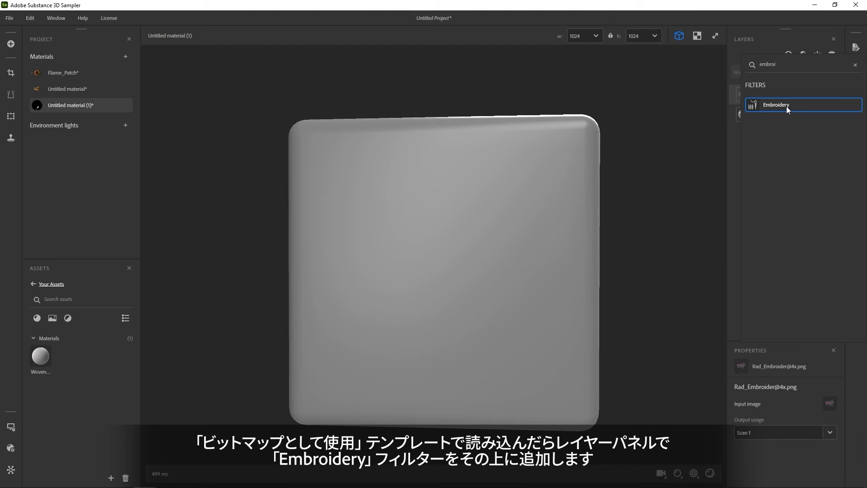
click(787, 106)
mouse_move(475, 250)
mouse_down()
mouse_move(521, 266)
mouse_move(492, 251)
mouse_up()
scroll(522, 258, up, 5)
Set the Embroidery Scale to 0.71 and the material's resolution to 2048 by 2048.
scroll(764, 400, down, 3)
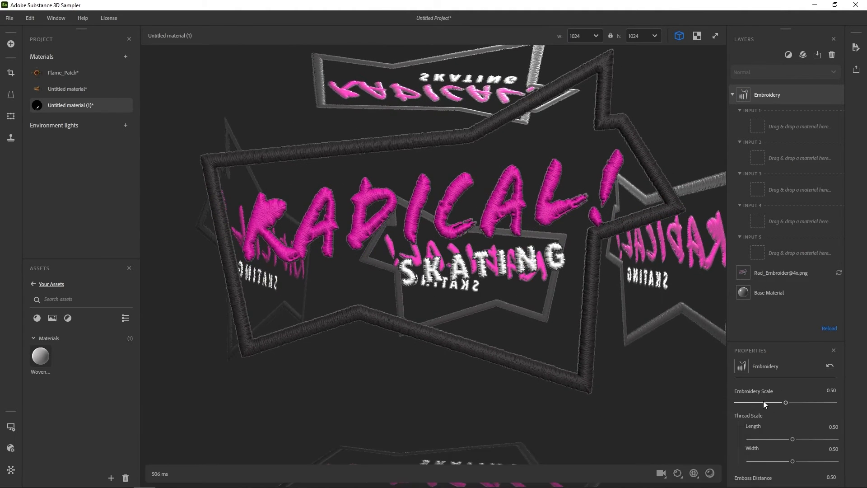
click(807, 403)
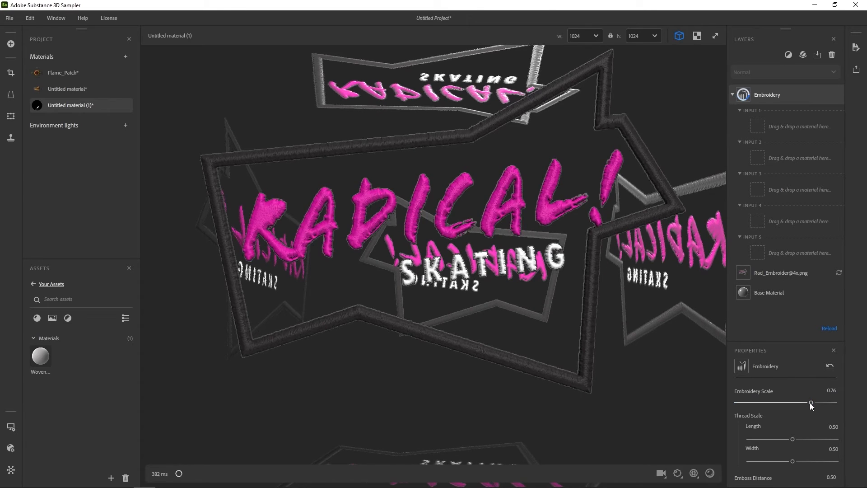
click(592, 36)
click(584, 115)
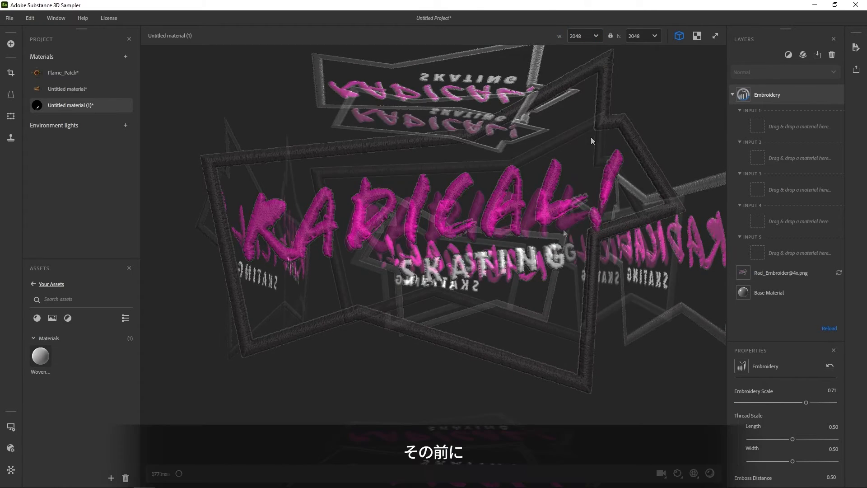
Rename the woven Untitled material as Rad_Weave.
right_click(75, 91)
click(97, 147)
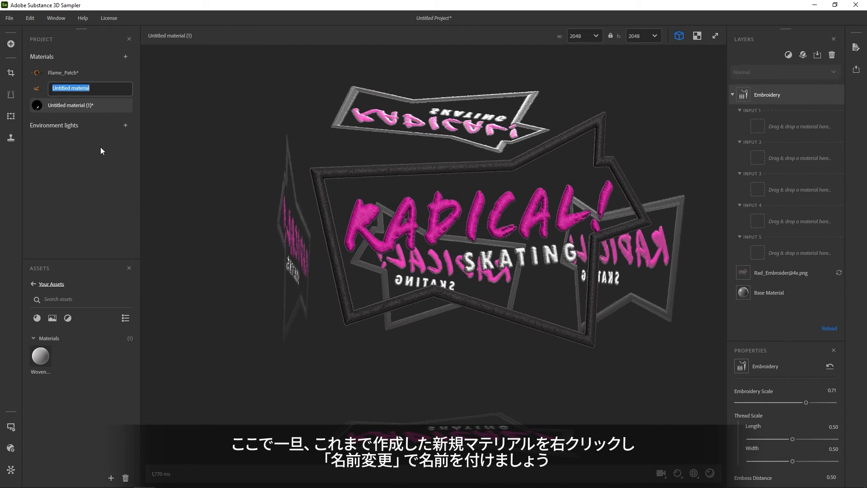
text(Rad_We)
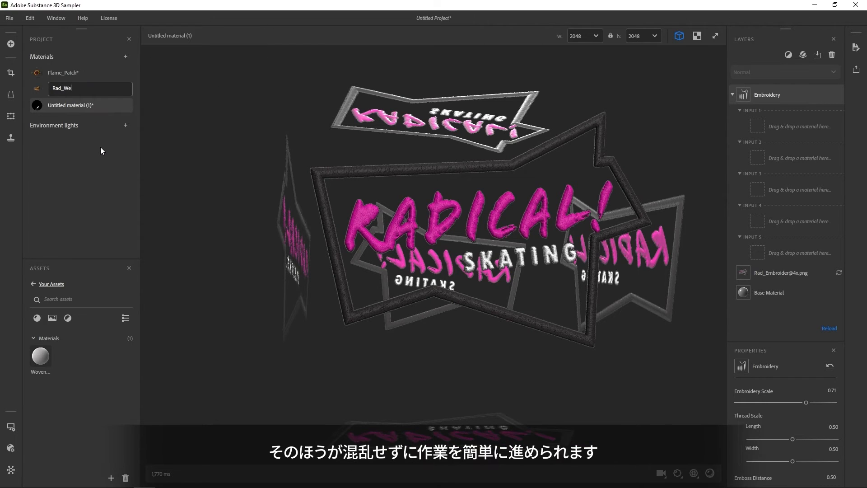
text(ave)
key(Return)
Rename the embroidered Untitled material (1) as Rad_Embroider.
right_click(86, 107)
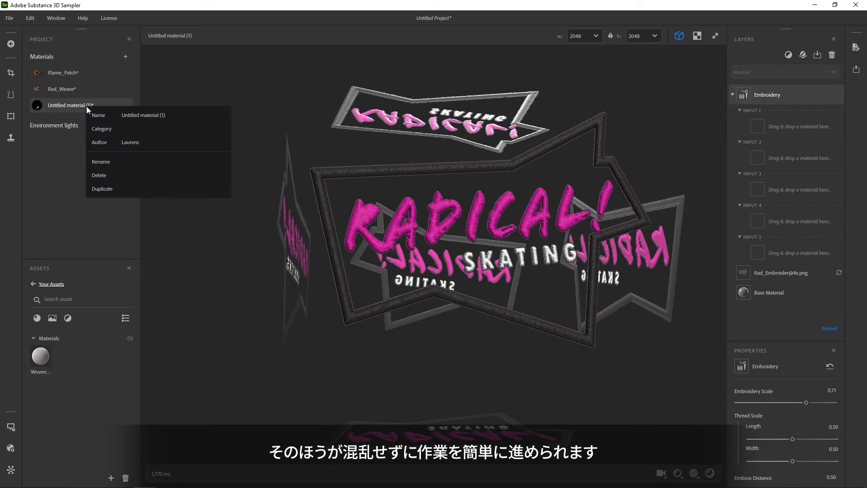
click(108, 166)
text(R)
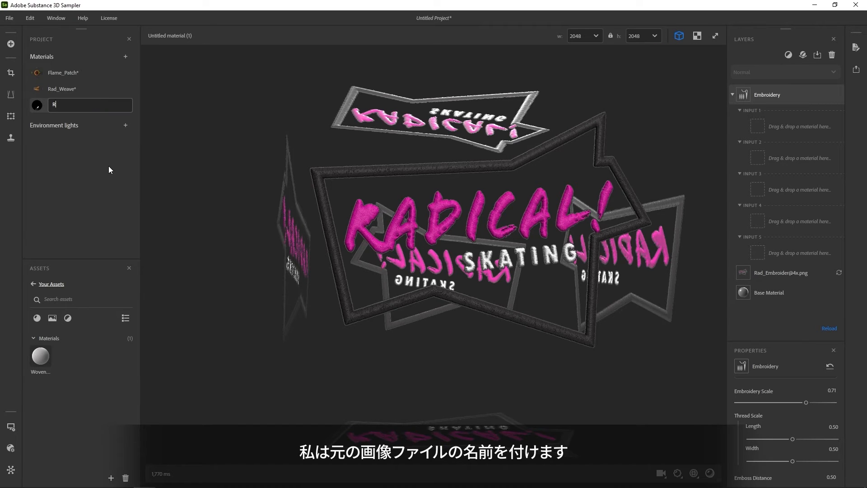
text(ad_Embroider)
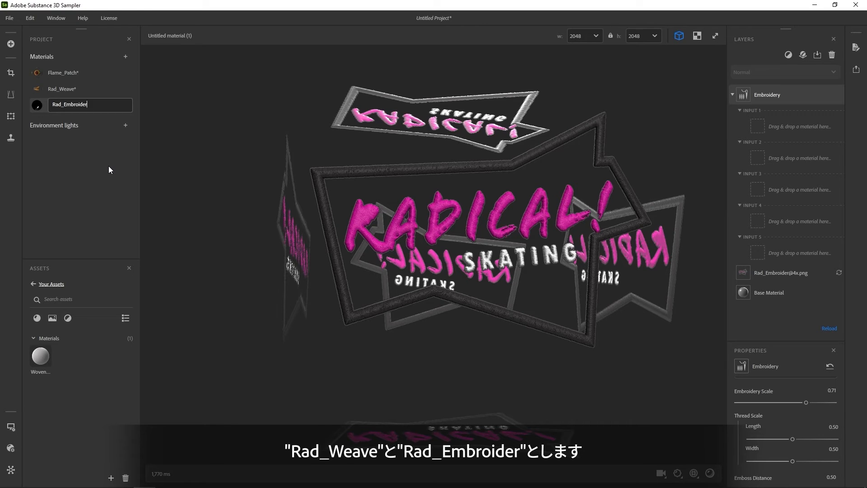
key(Return)
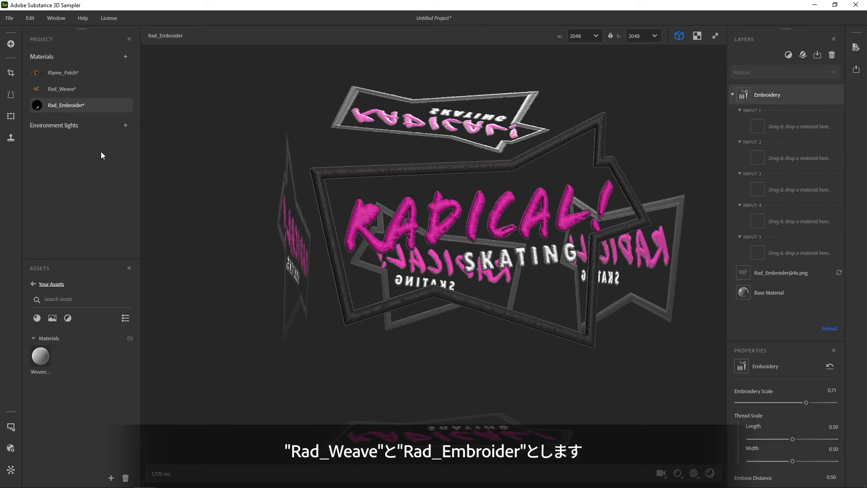
Create a new material in the project and name it Rad_Combined.
click(125, 56)
click(138, 74)
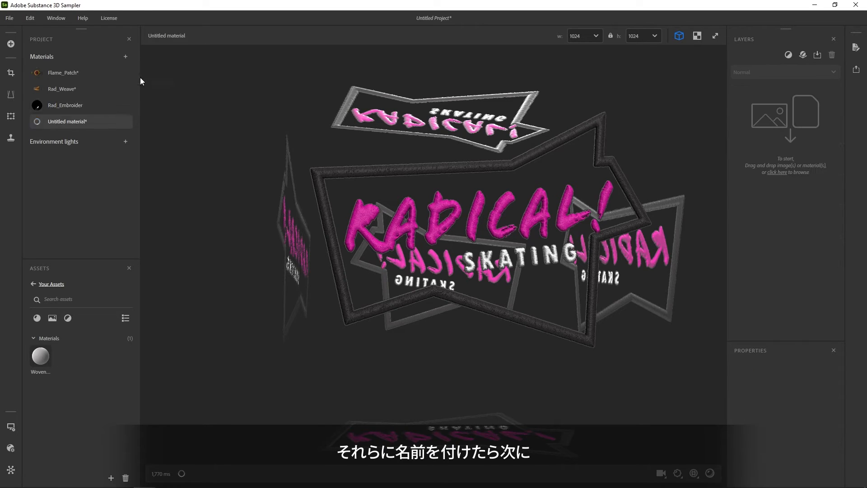
right_click(74, 123)
click(97, 178)
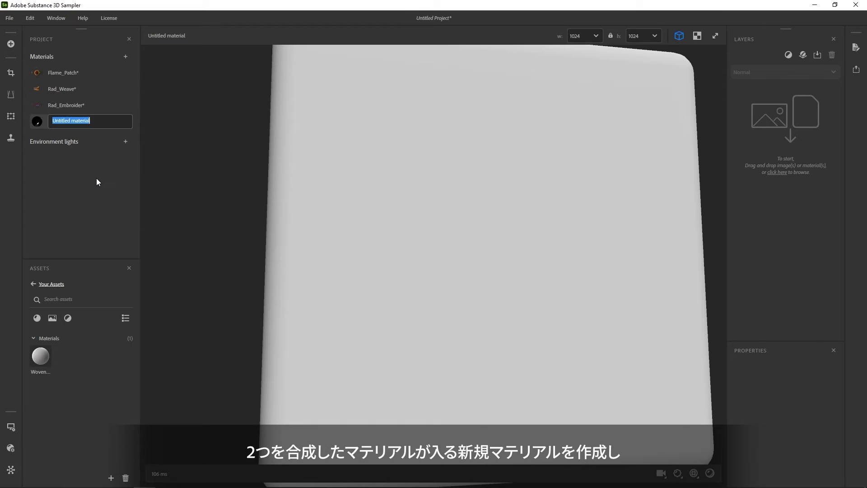
text(Rad_Combined)
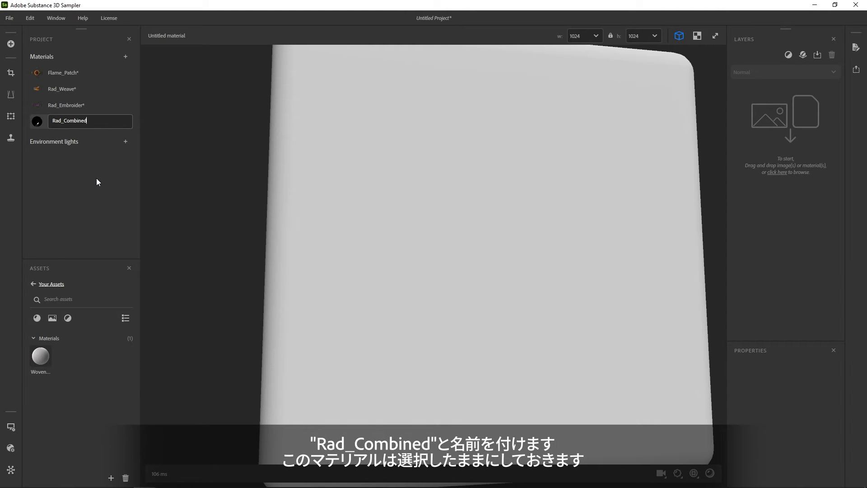
key(Return)
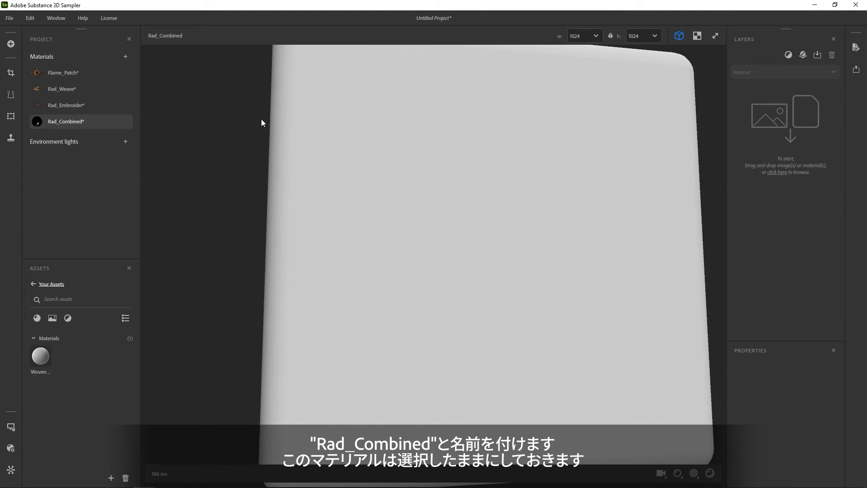
Add the Rad_Weave material as the base layer of Rad_Combined and stack the Rad_Embroider material above it.
right_drag(589, 270, 479, 240)
drag(479, 240, 512, 278)
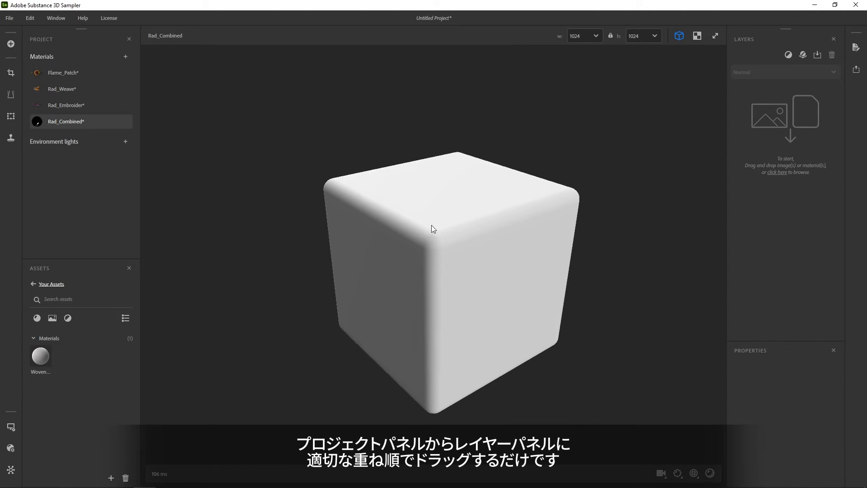
mouse_move(120, 96)
drag(119, 96, 765, 92)
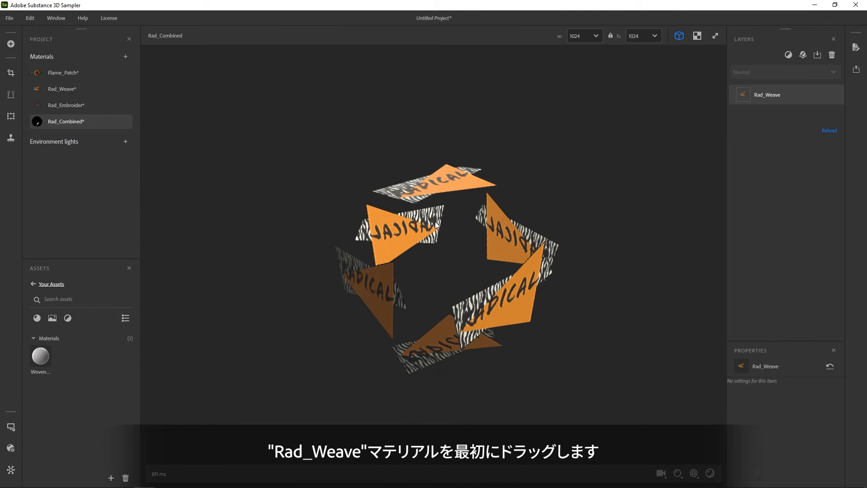
drag(435, 221, 422, 199)
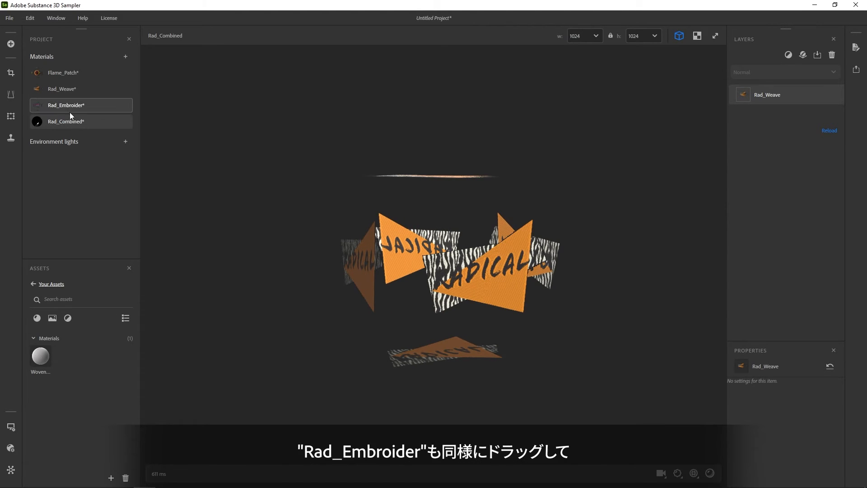
mouse_move(69, 105)
drag(69, 105, 774, 88)
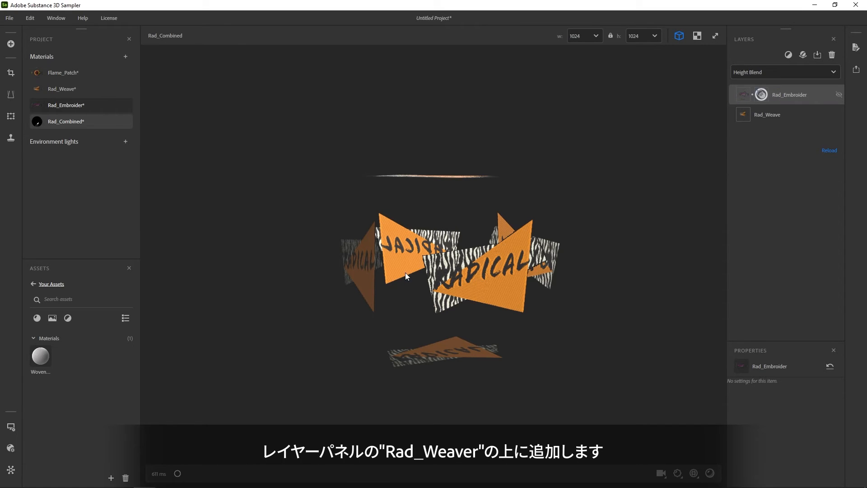
drag(491, 282, 488, 273)
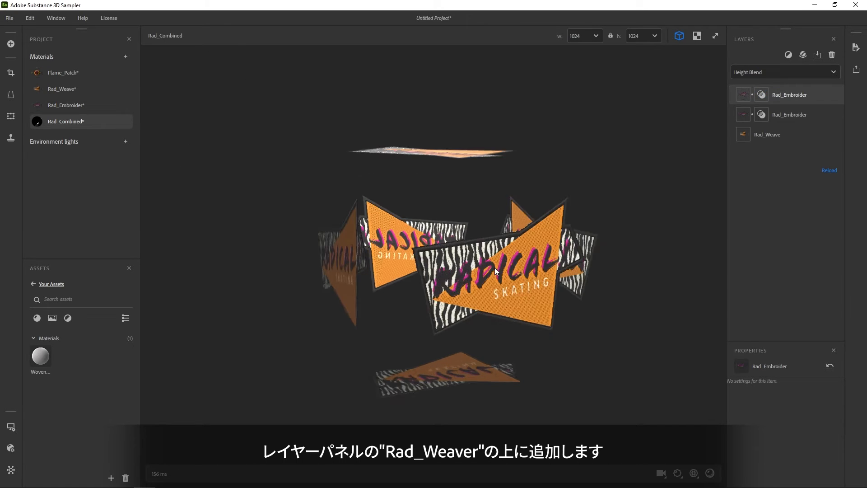
In the Rad_Embroider layer's Height Blend settings, set Contrast to 1 and raise the Offset close to its maximum.
scroll(495, 267, up, 5)
drag(548, 284, 416, 289)
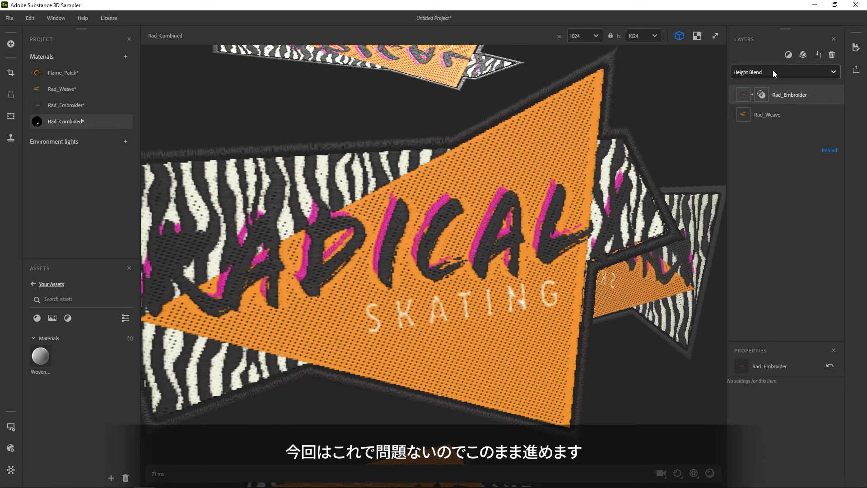
click(764, 94)
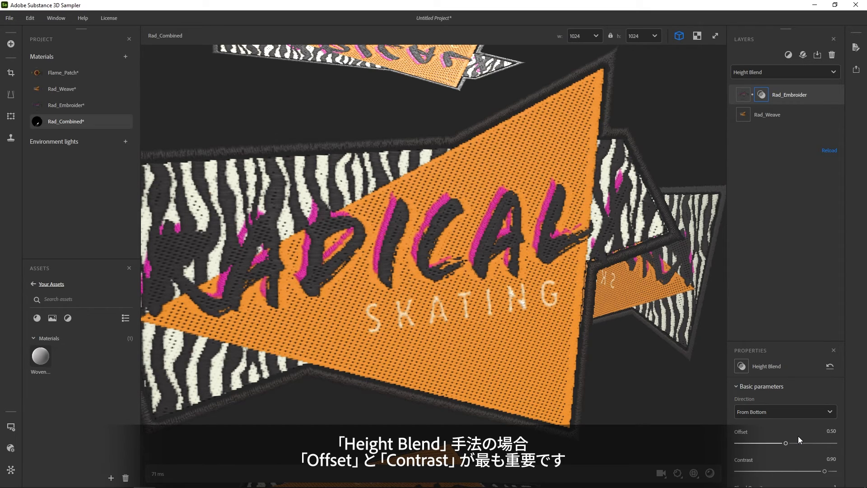
drag(824, 471, 843, 474)
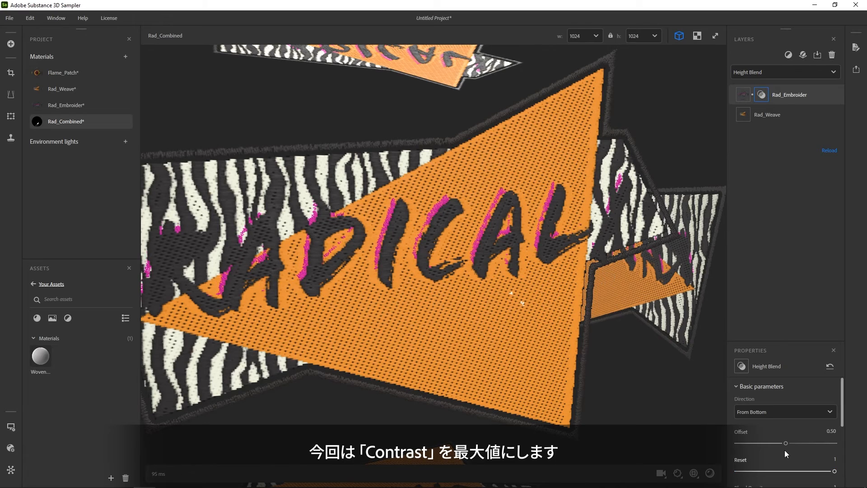
drag(786, 443, 825, 452)
drag(352, 248, 402, 246)
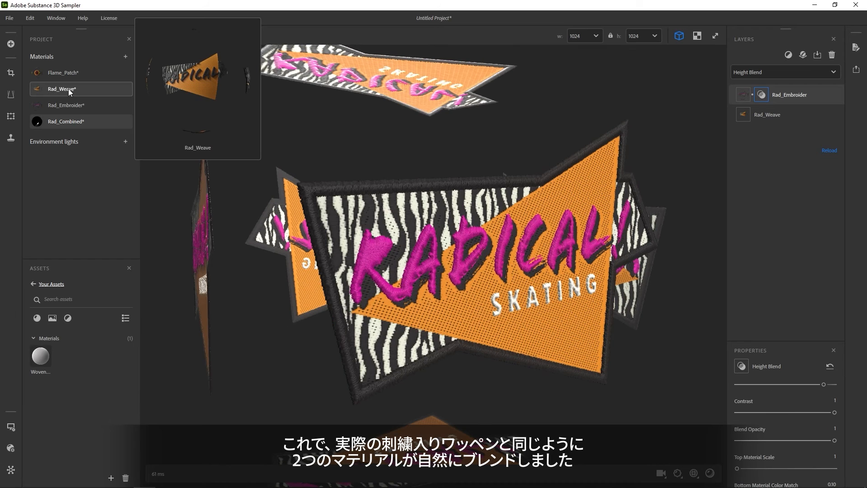
In the Rad_Weave material, set the Weave filter's Color 2 Height Position to 0.68.
click(69, 88)
scroll(785, 385, down, 8)
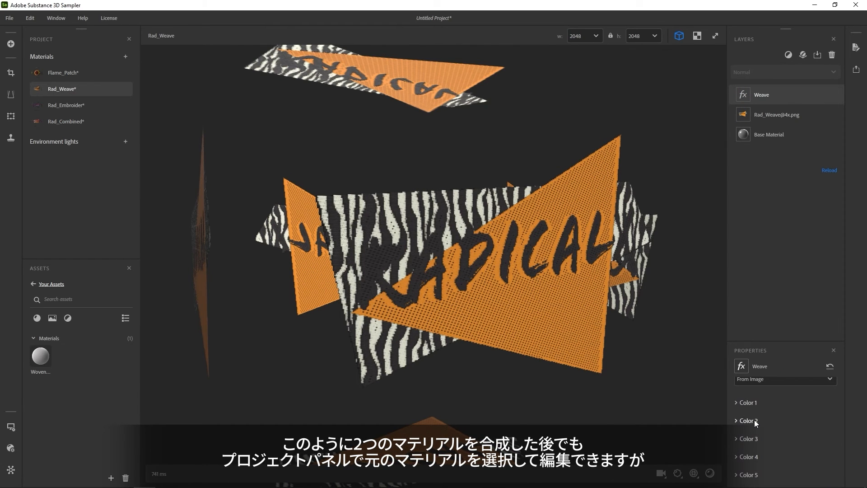
click(754, 421)
scroll(768, 432, down, 4)
drag(787, 423, 802, 427)
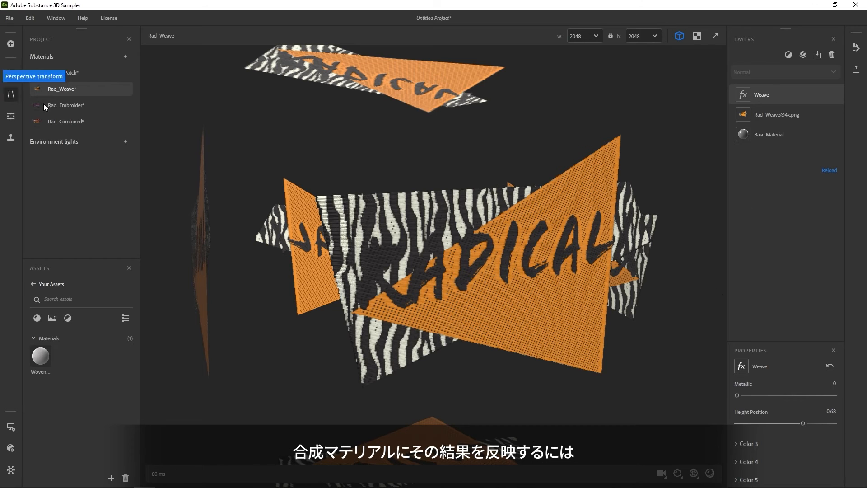
Return to the Rad_Combined material and update all its changed layers with the edited weave.
click(67, 121)
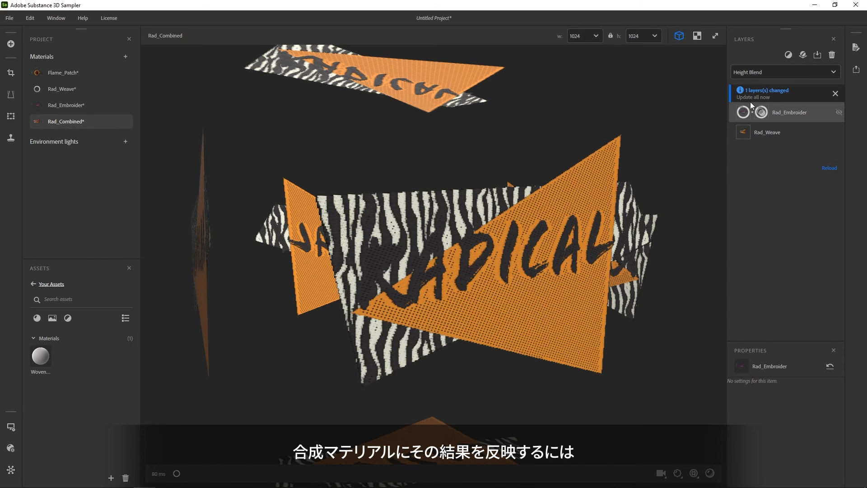
click(762, 97)
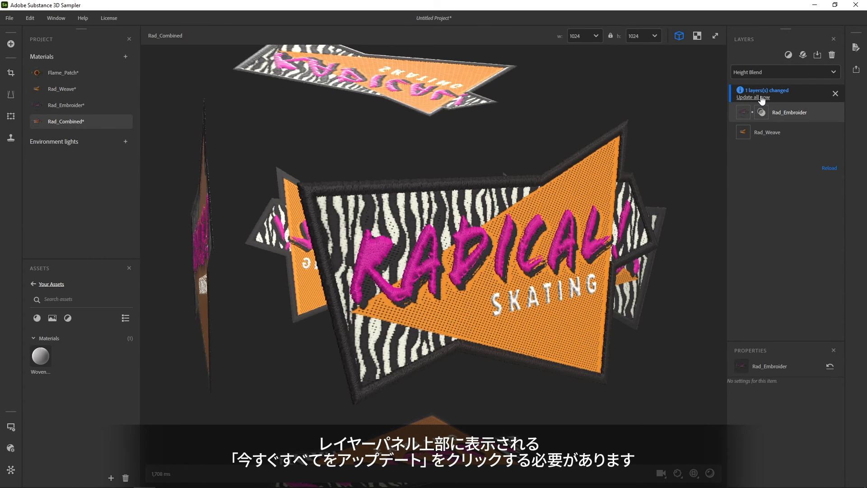
click(763, 97)
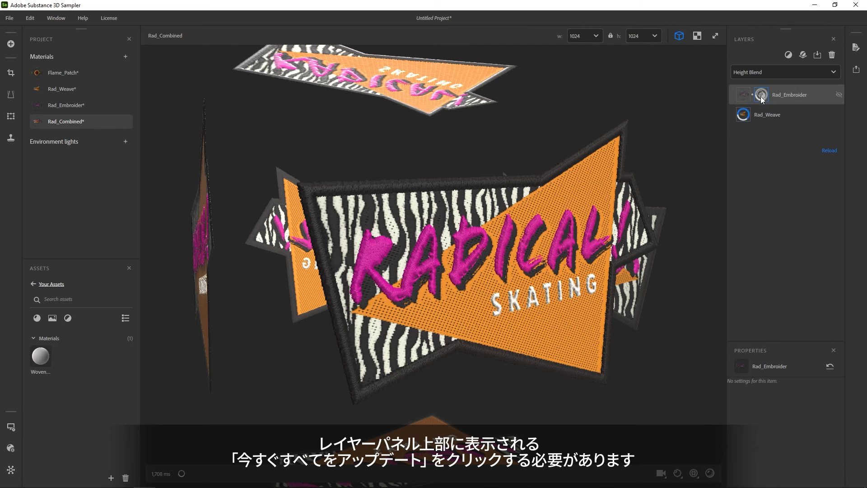
drag(411, 263, 403, 257)
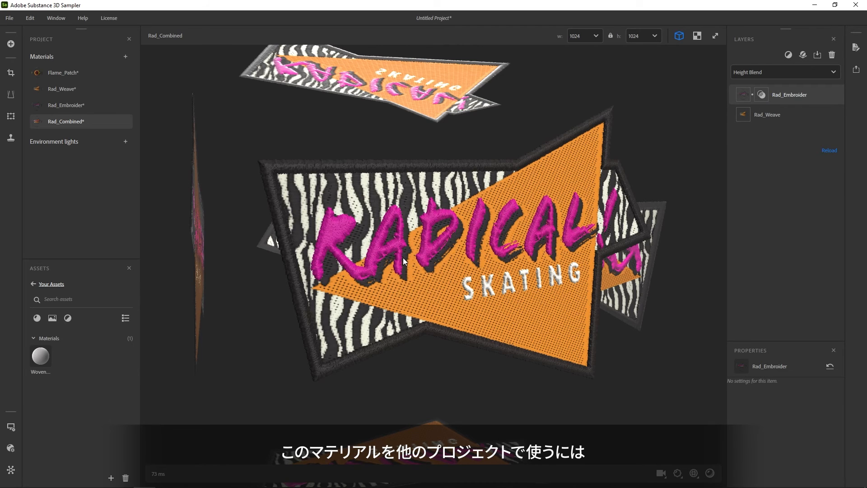
Send Rad_Combined to Substance 3D Painter and place it there as a decal on the side of the skate boot's heel.
click(856, 71)
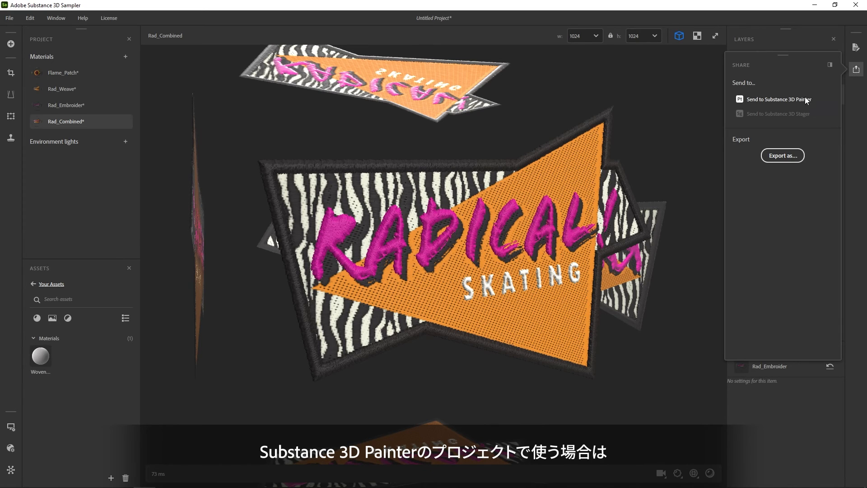
click(756, 99)
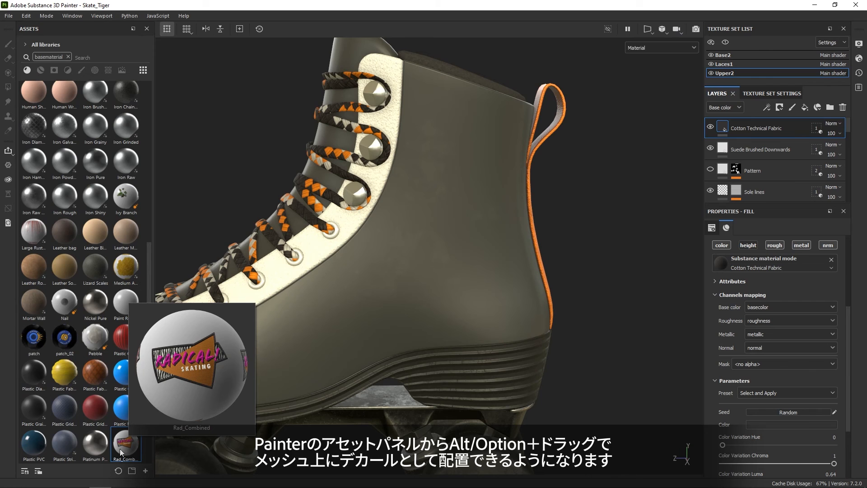
alt+drag(129, 446, 444, 266)
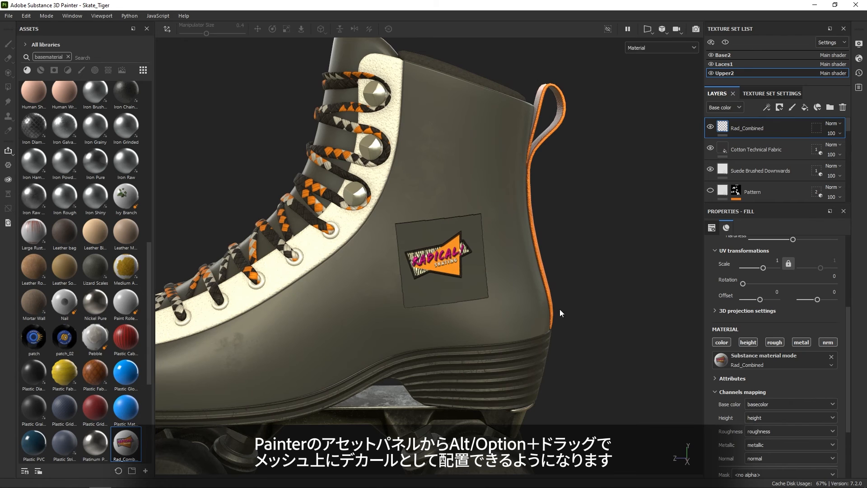
Set the Mask in the Rad_Combined fill layer's channels mapping to opacity.
scroll(746, 357, down, 1)
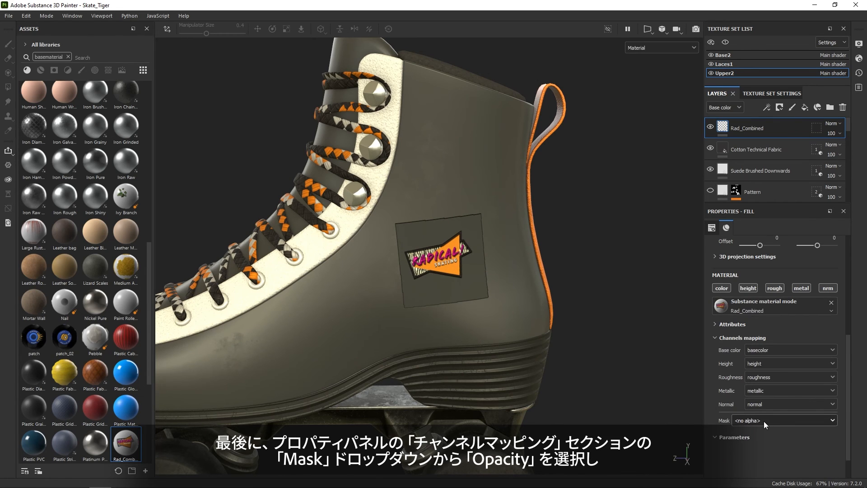
click(741, 339)
click(743, 339)
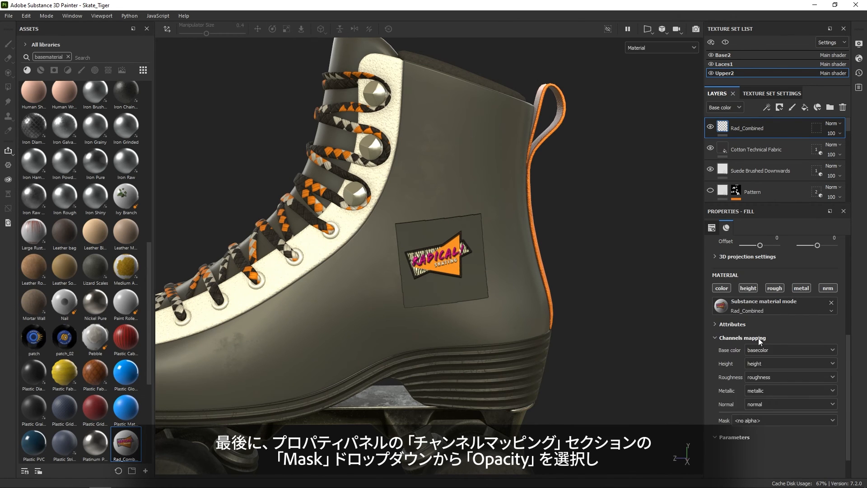
click(762, 421)
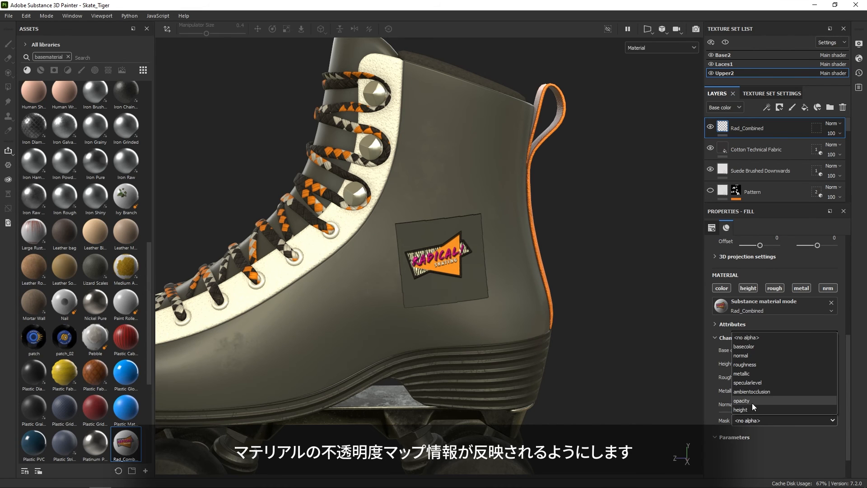
click(745, 401)
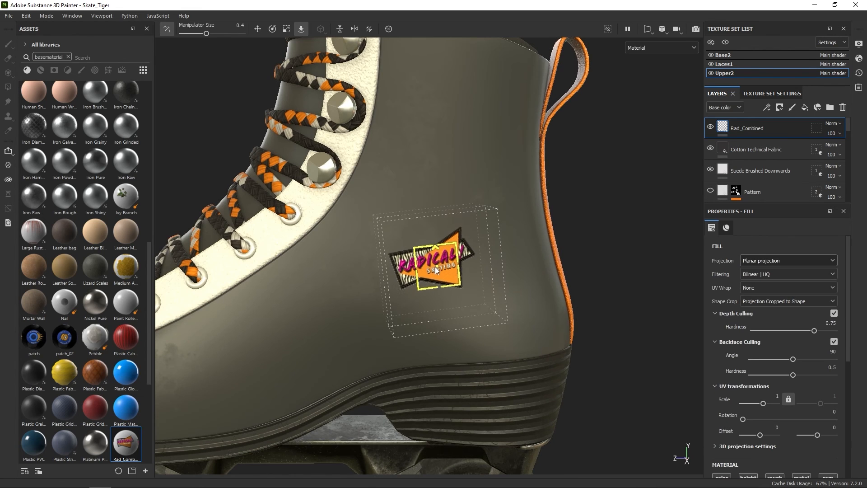
Enlarge the Radical Skating decal across the side of the boot's heel and shift it slightly downward along the surface.
drag(631, 97, 692, 48)
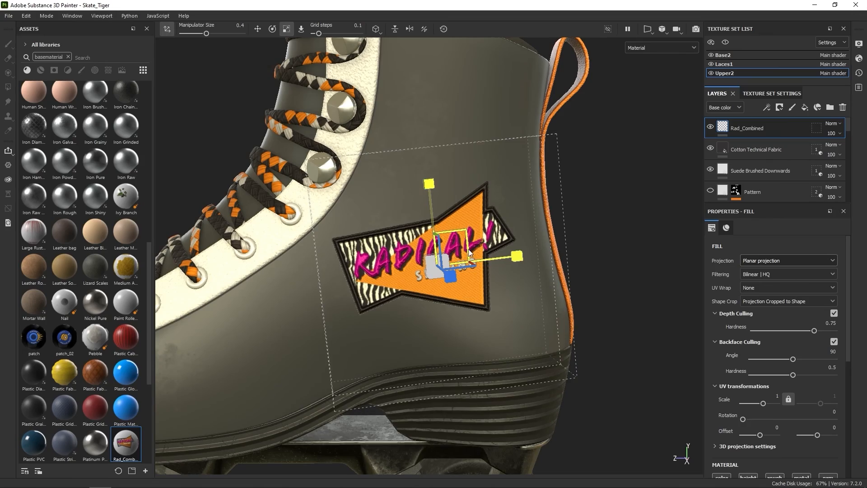
drag(454, 248, 531, 156)
key(t)
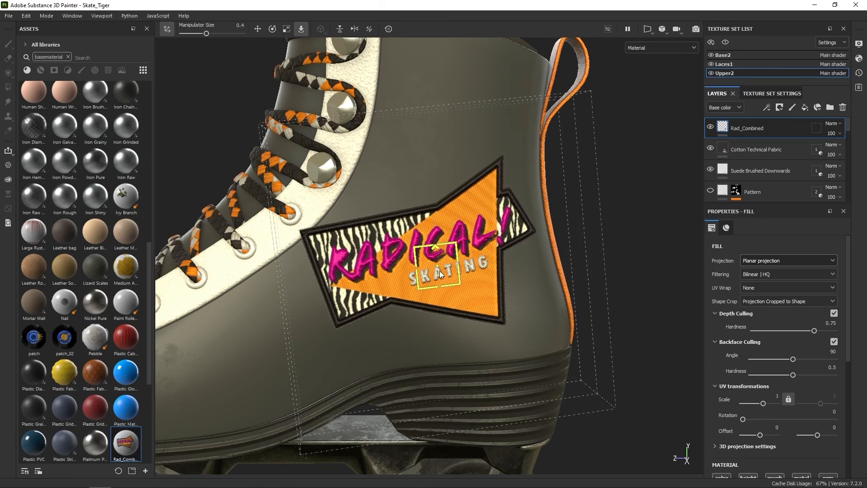
drag(443, 267, 452, 291)
alt+drag(481, 393, 457, 386)
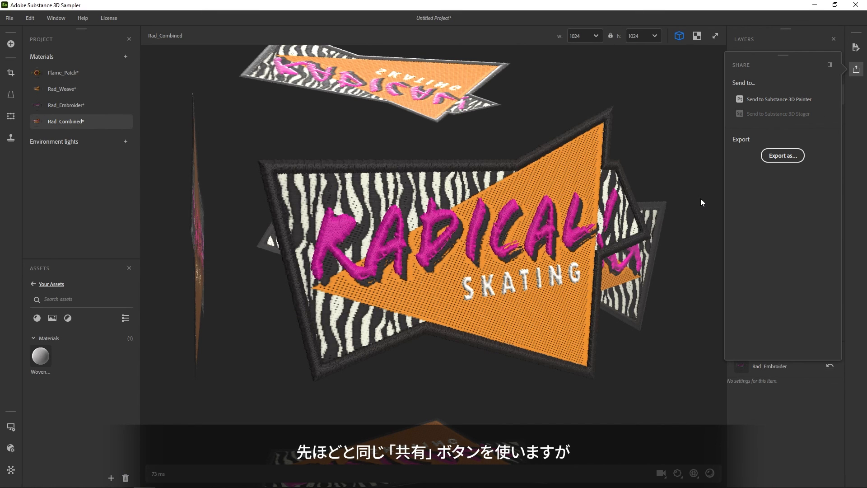
Back in Substance 3D Sampler, export Rad_Combined in the Substance 3D asset file (.sbsar) format.
click(791, 158)
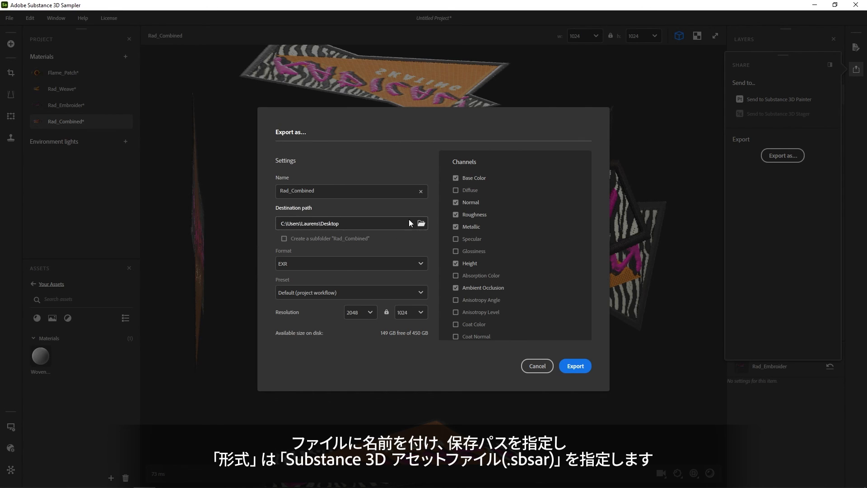
click(387, 264)
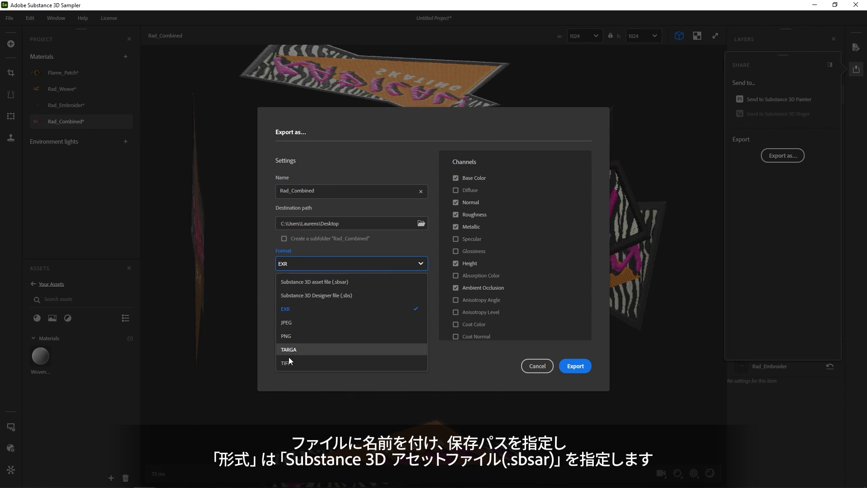
click(335, 281)
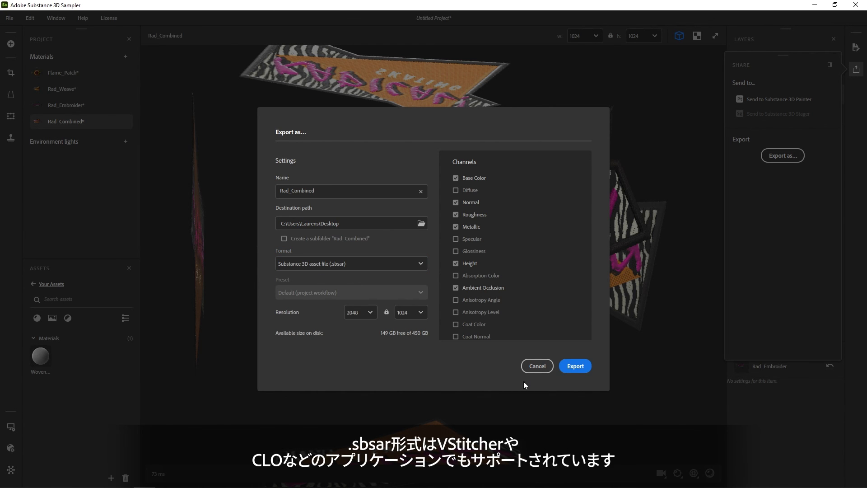
click(571, 366)
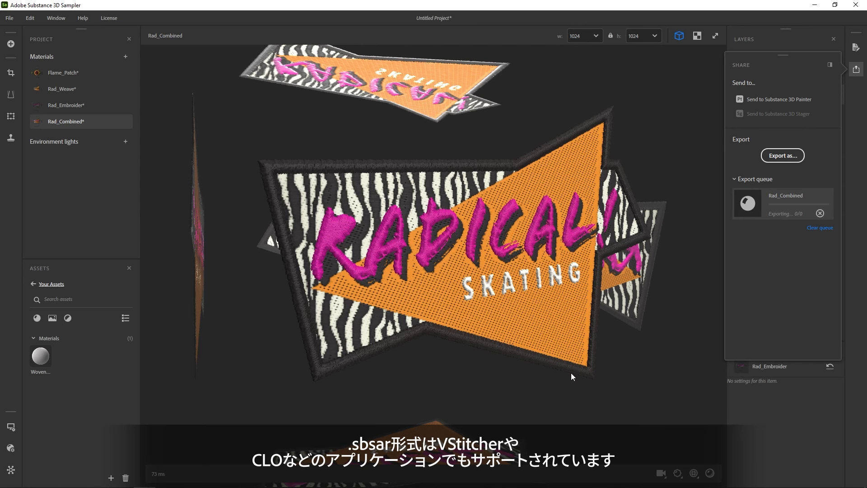